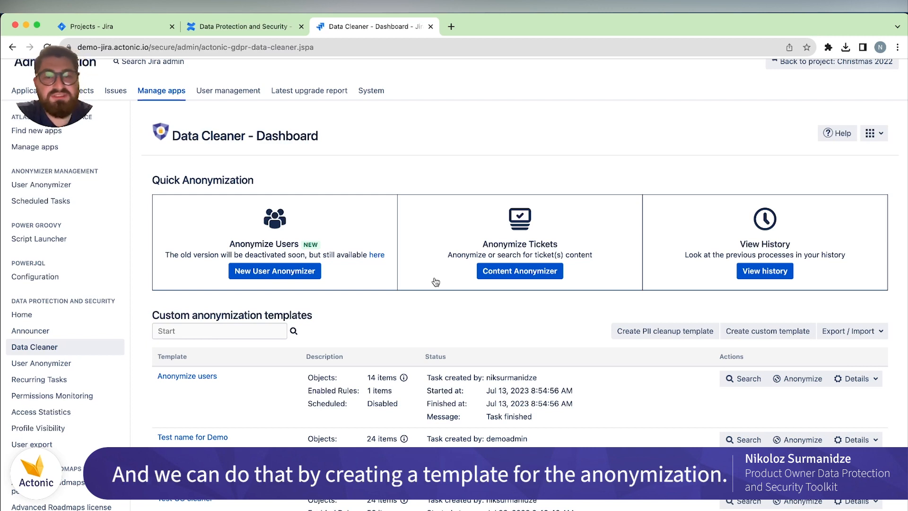
Create a custom anonymization template and name it "Template name 1"
{"action": "left_click", "coordinate": [752, 330]}
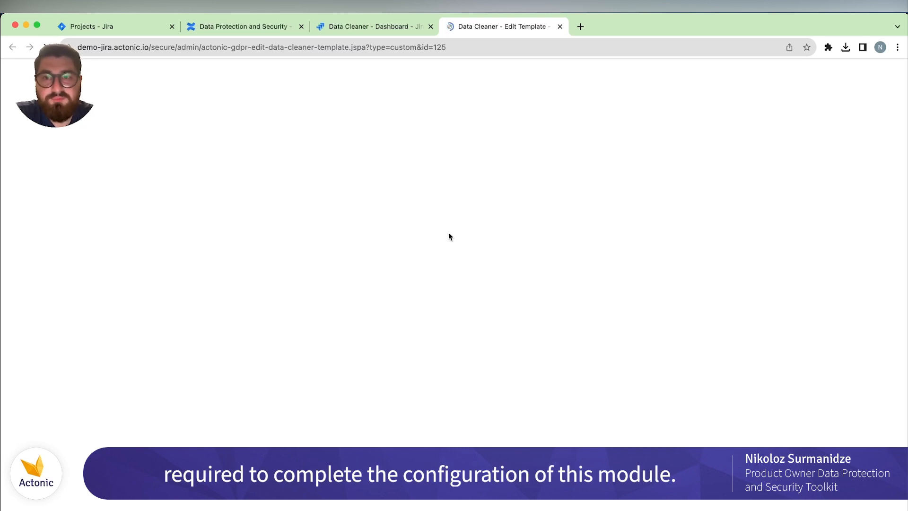
{"action": "scroll", "coordinate": [229, 267], "scroll_direction": "down", "scroll_amount": 2}
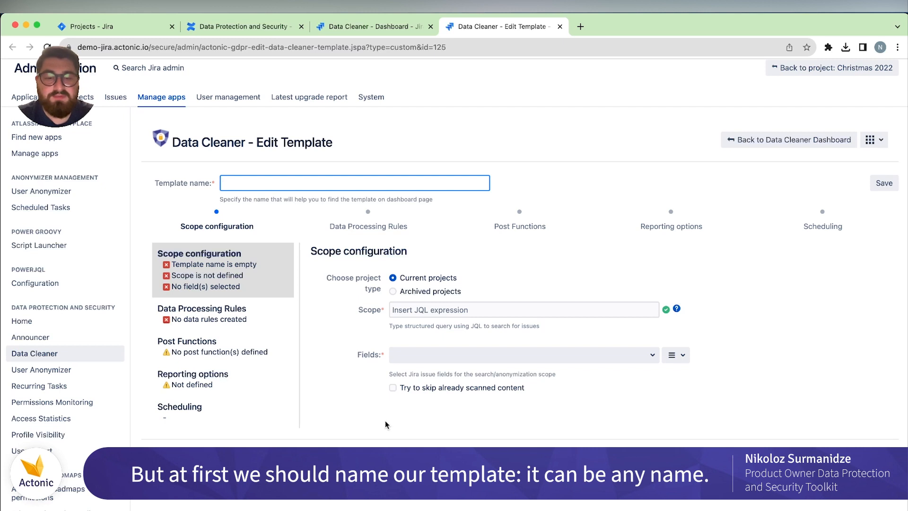
{"action": "type", "text": "Template"}
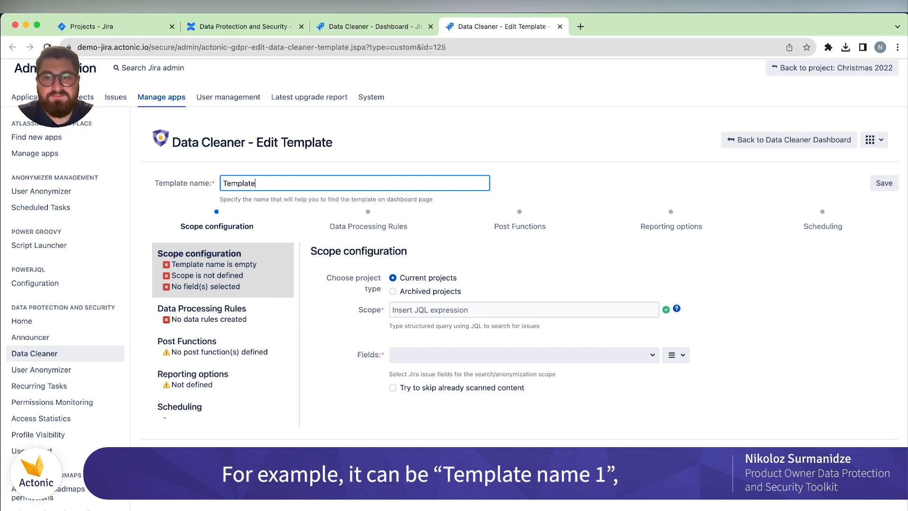
{"action": "type", "text": " name 1"}
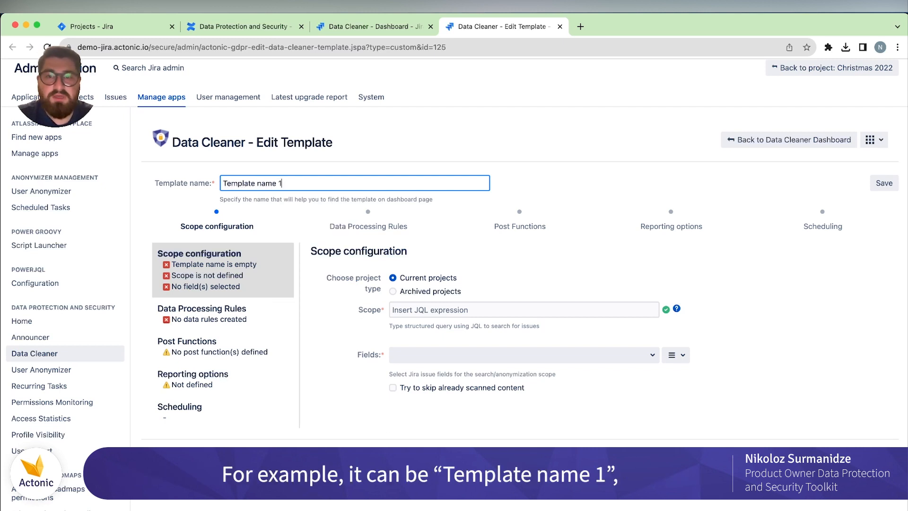
{"action": "left_click", "coordinate": [358, 401]}
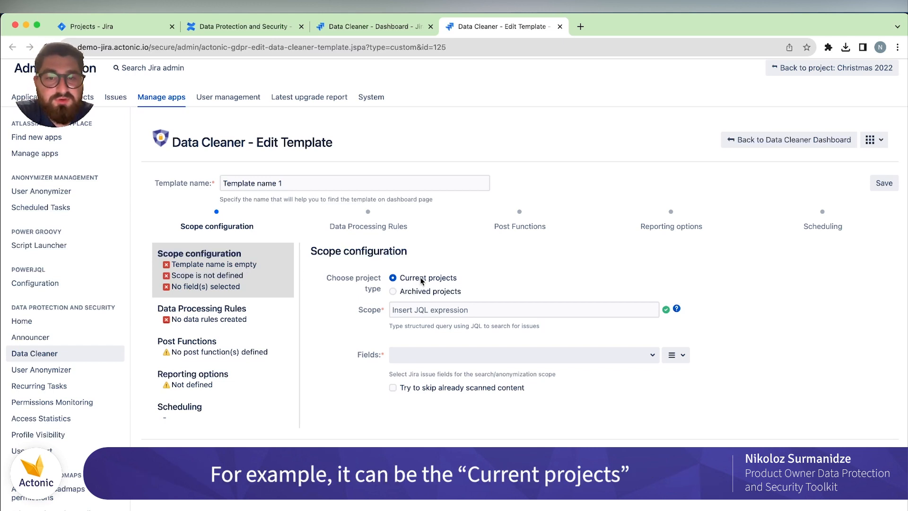
{"action": "left_click", "coordinate": [420, 306]}
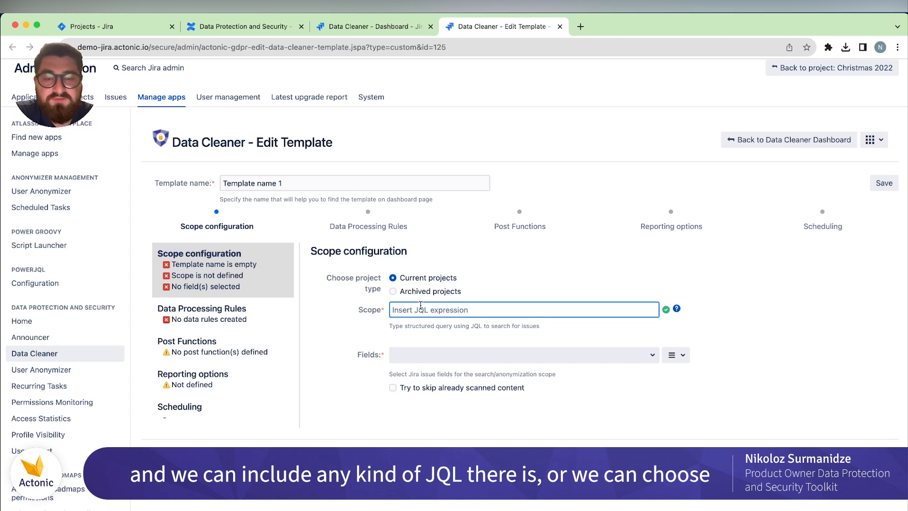
{"action": "left_click", "coordinate": [422, 292]}
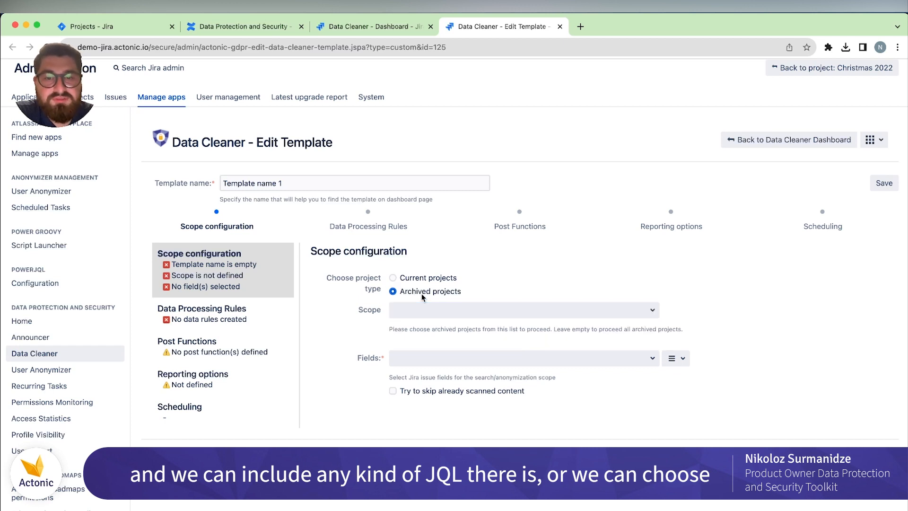
{"action": "left_click", "coordinate": [418, 308]}
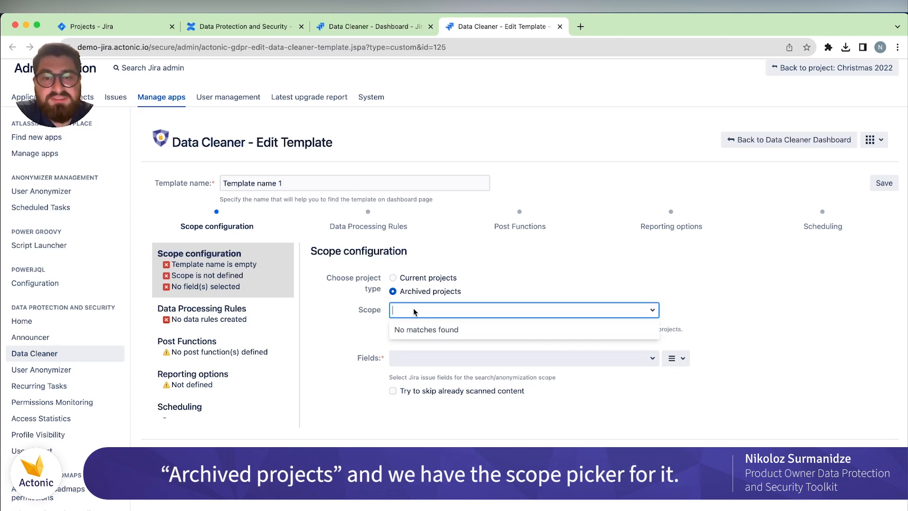
{"action": "left_click", "coordinate": [362, 308]}
{"action": "left_click", "coordinate": [411, 278]}
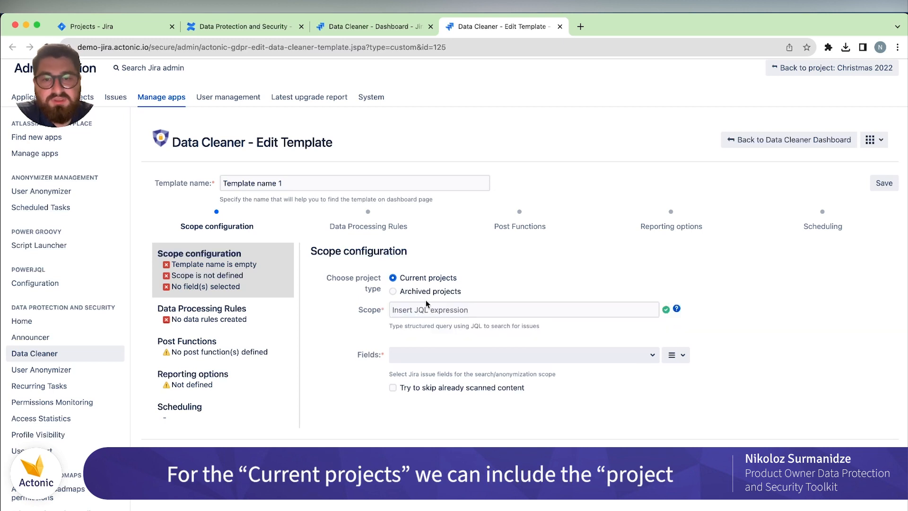
Set the template's scope for current projects to the JQL expression "project is not empty"
{"action": "left_click", "coordinate": [444, 308]}
{"action": "type", "text": "project "}
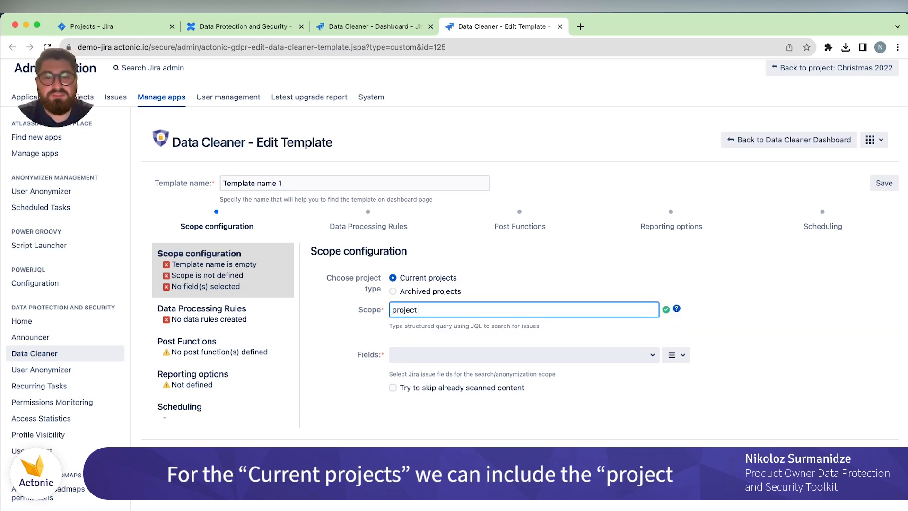
{"action": "type", "text": "is not empty"}
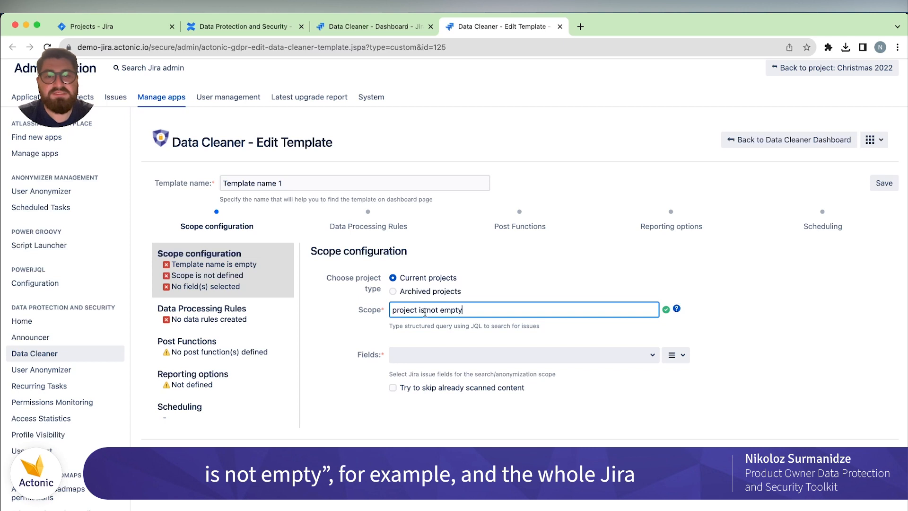
{"action": "left_click", "coordinate": [368, 335]}
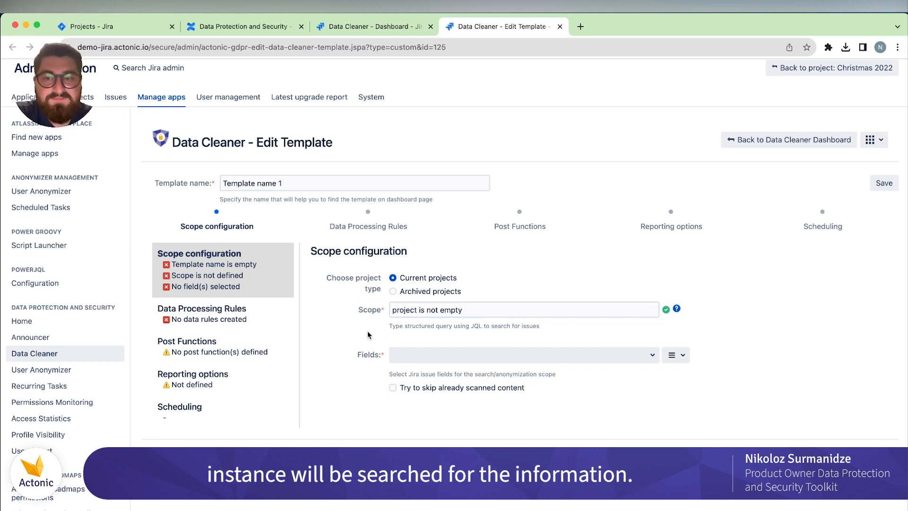
Include all available Jira issue fields, system and custom, in the template's scope
{"action": "left_click", "coordinate": [430, 355]}
{"action": "scroll", "coordinate": [522, 394], "scroll_direction": "down", "scroll_amount": 2}
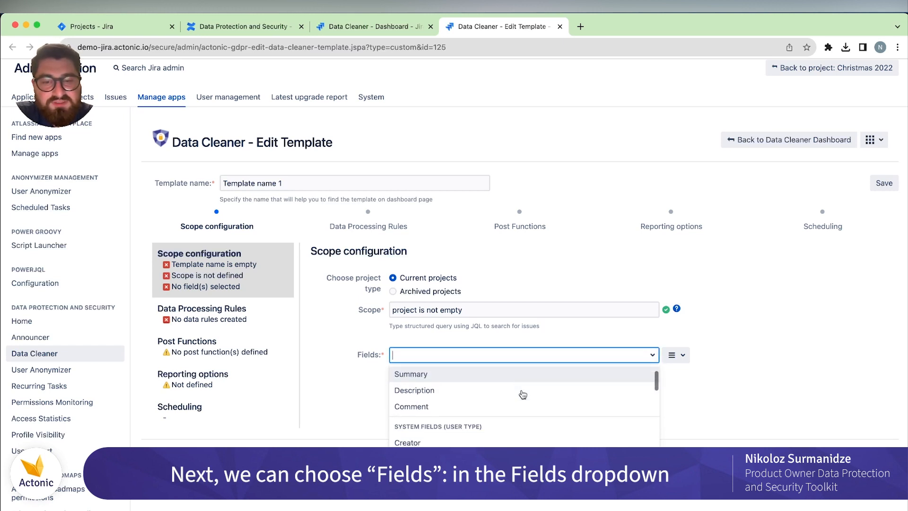
{"action": "scroll", "coordinate": [523, 395], "scroll_direction": "down", "scroll_amount": 5}
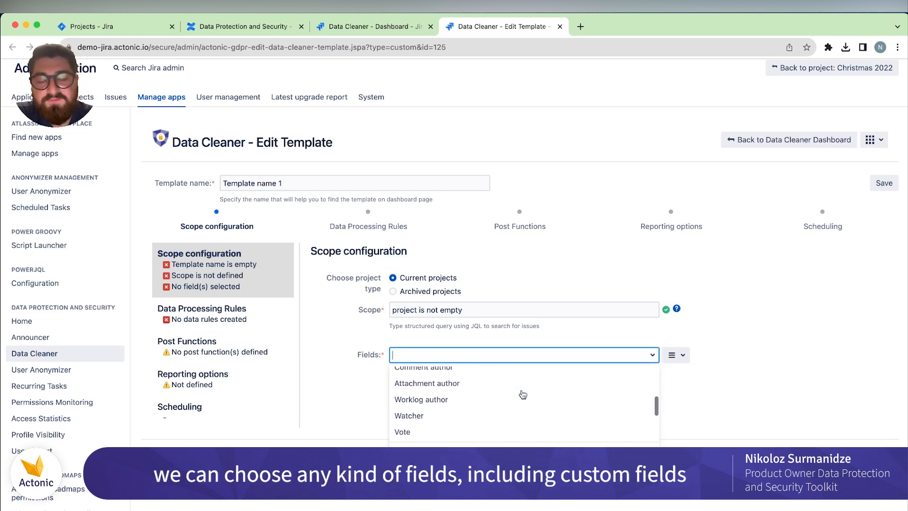
{"action": "scroll", "coordinate": [522, 394], "scroll_direction": "down", "scroll_amount": 6}
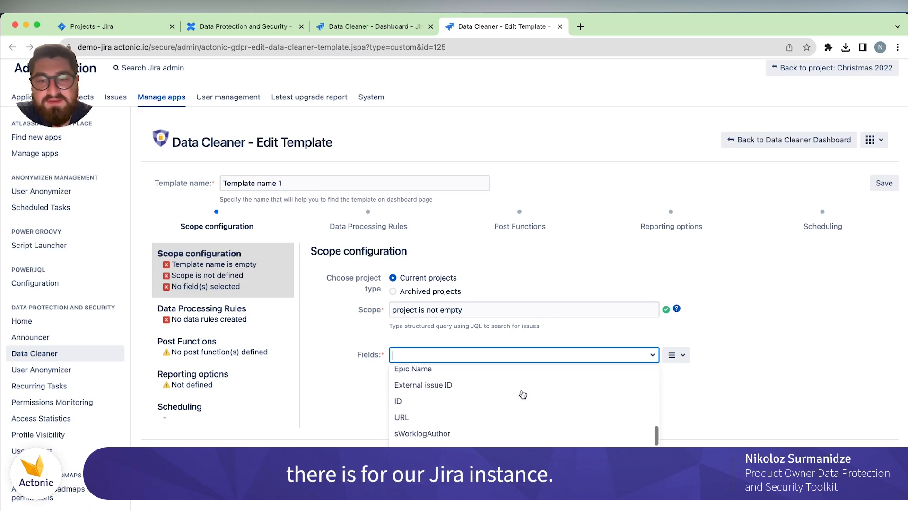
{"action": "scroll", "coordinate": [523, 395], "scroll_direction": "down", "scroll_amount": 1}
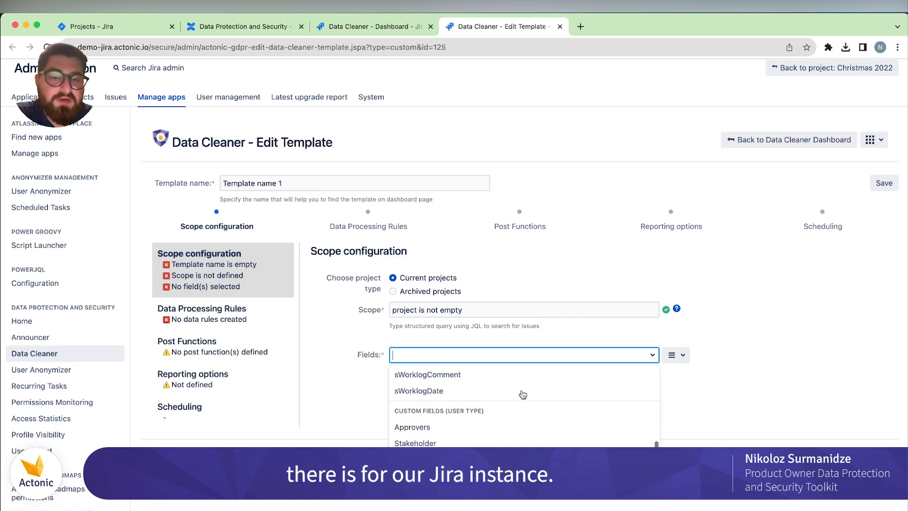
{"action": "left_click", "coordinate": [688, 375]}
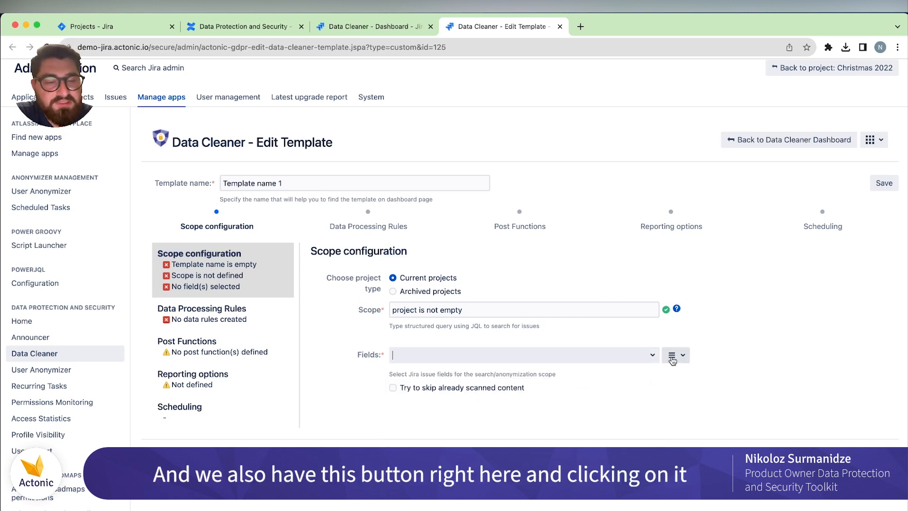
{"action": "left_click", "coordinate": [672, 359]}
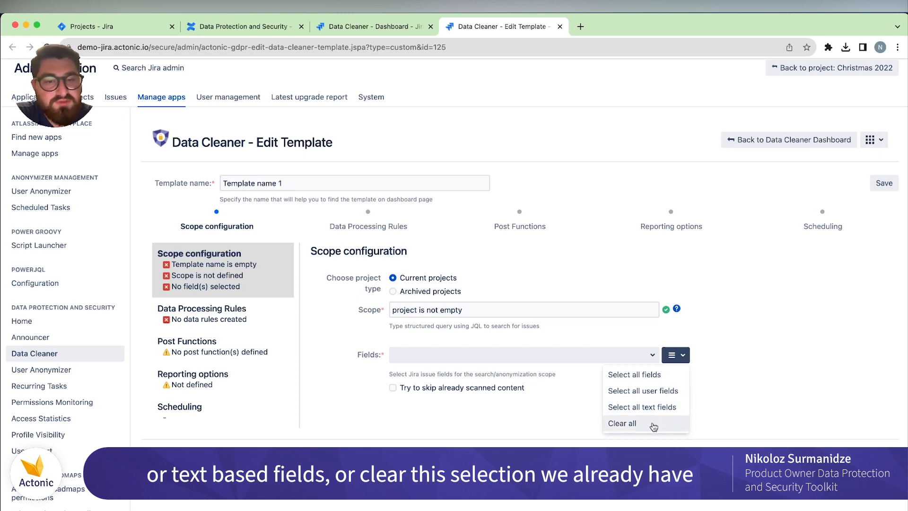
{"action": "left_click", "coordinate": [635, 377]}
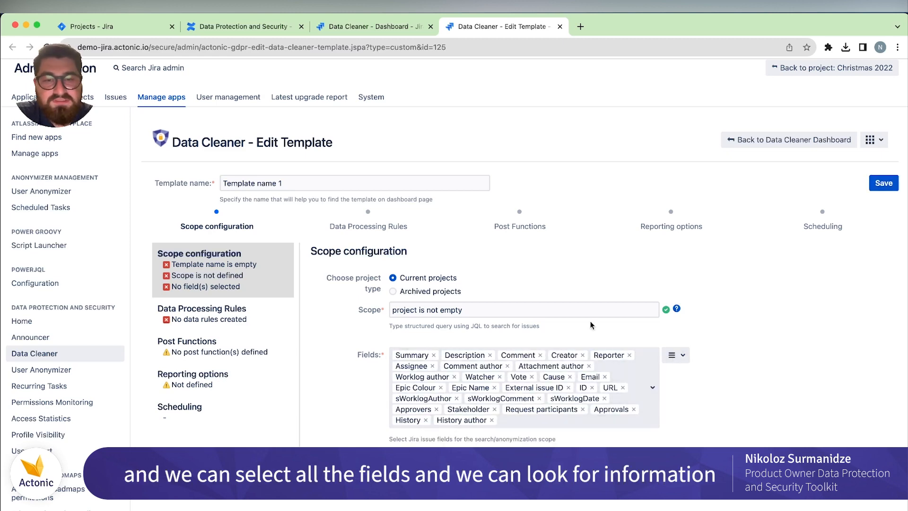
Enable the "Try to skip already scanned content" option in the scope configuration
{"action": "scroll", "coordinate": [563, 336], "scroll_direction": "down", "scroll_amount": 1}
{"action": "scroll", "coordinate": [562, 337], "scroll_direction": "down", "scroll_amount": 1}
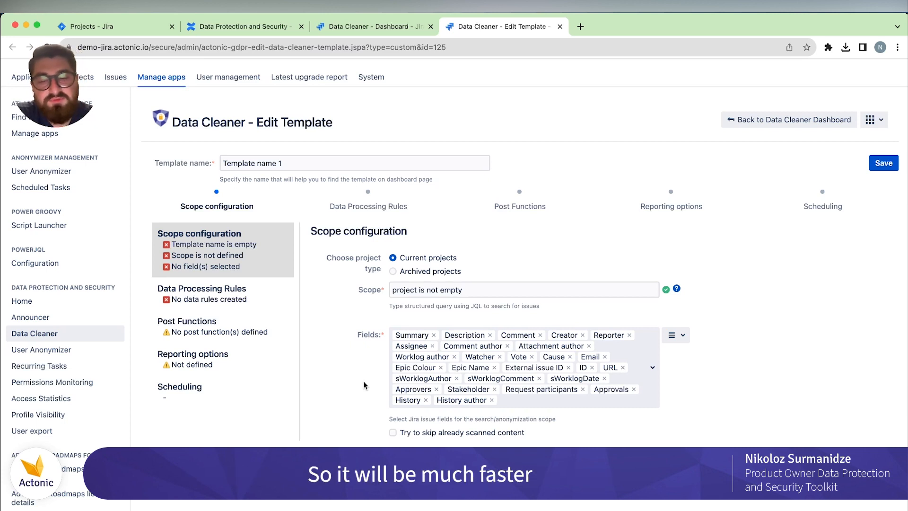
{"action": "left_click", "coordinate": [393, 432]}
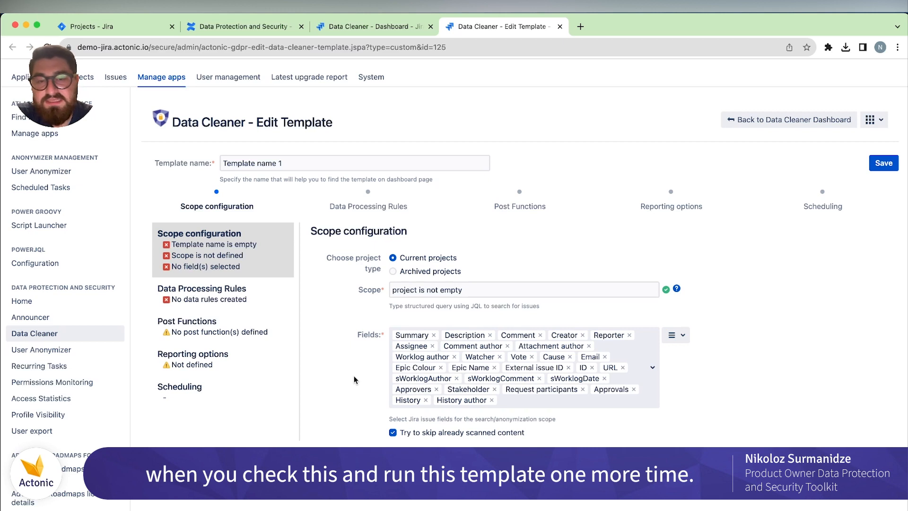
Add the built-in data processing rules British NHS Number, Email addresses and Standard credit card numbers to the template
{"action": "left_click", "coordinate": [265, 305]}
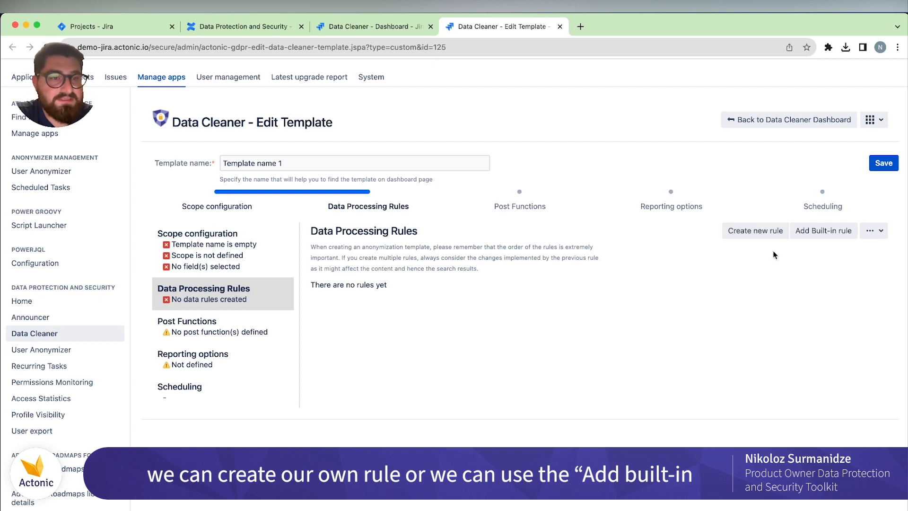
{"action": "left_click", "coordinate": [826, 234]}
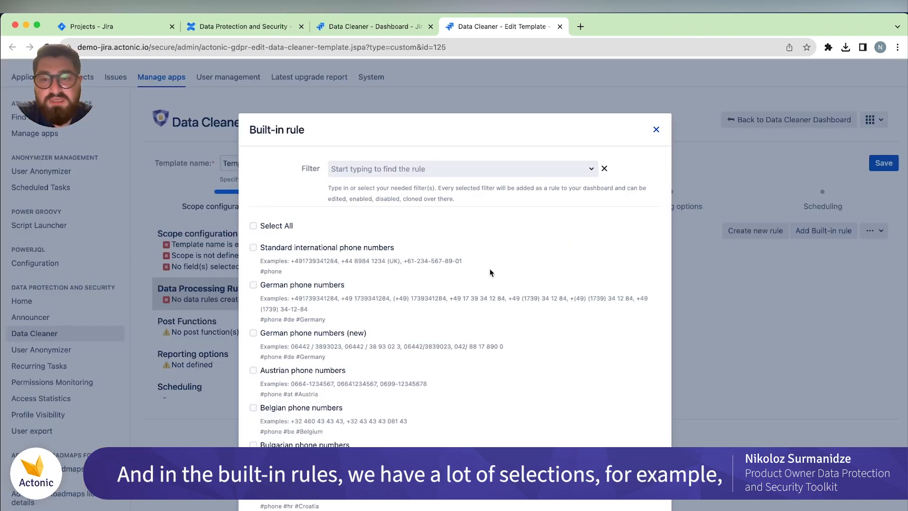
{"action": "scroll", "coordinate": [490, 269], "scroll_direction": "down", "scroll_amount": 2}
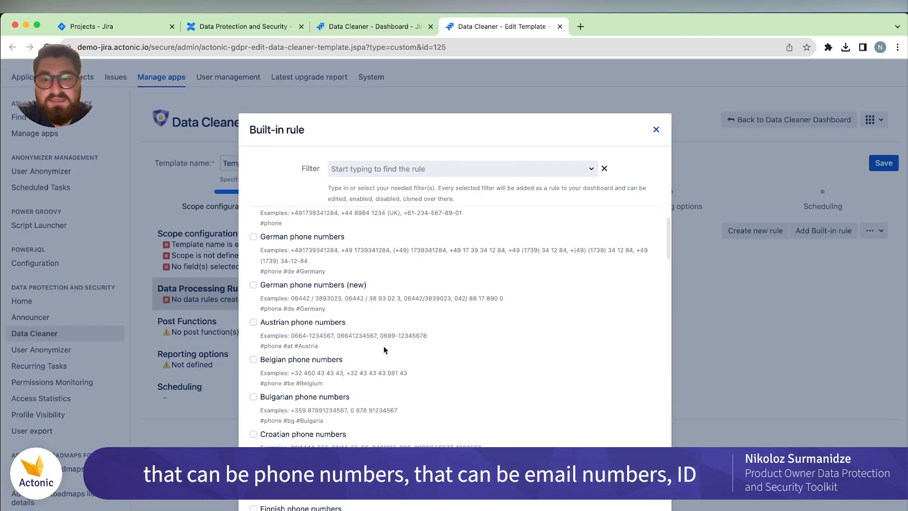
{"action": "scroll", "coordinate": [384, 348], "scroll_direction": "down", "scroll_amount": 3}
{"action": "scroll", "coordinate": [384, 349], "scroll_direction": "down", "scroll_amount": 8}
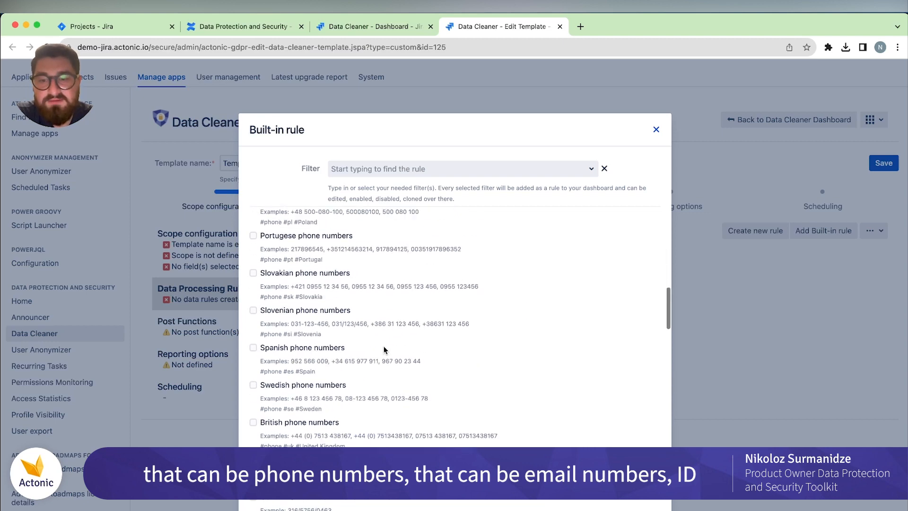
{"action": "scroll", "coordinate": [384, 350], "scroll_direction": "down", "scroll_amount": 7}
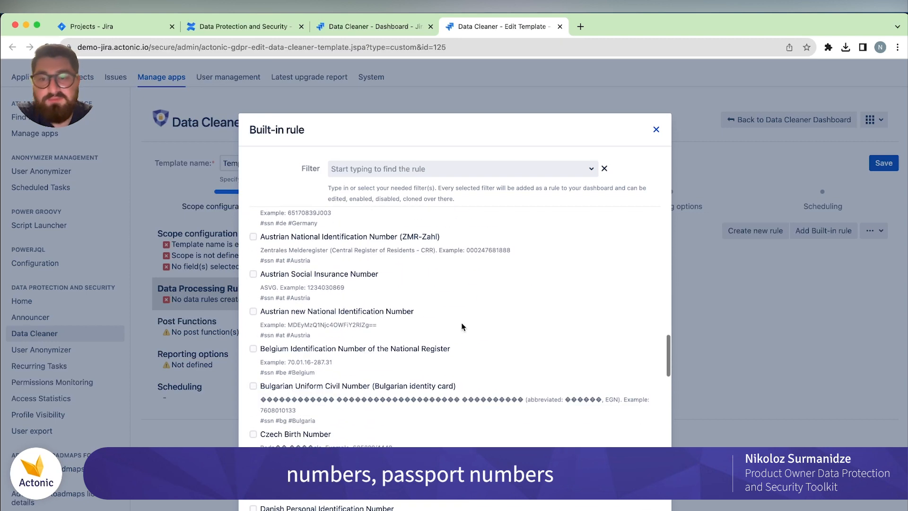
{"action": "scroll", "coordinate": [508, 324], "scroll_direction": "down", "scroll_amount": 10}
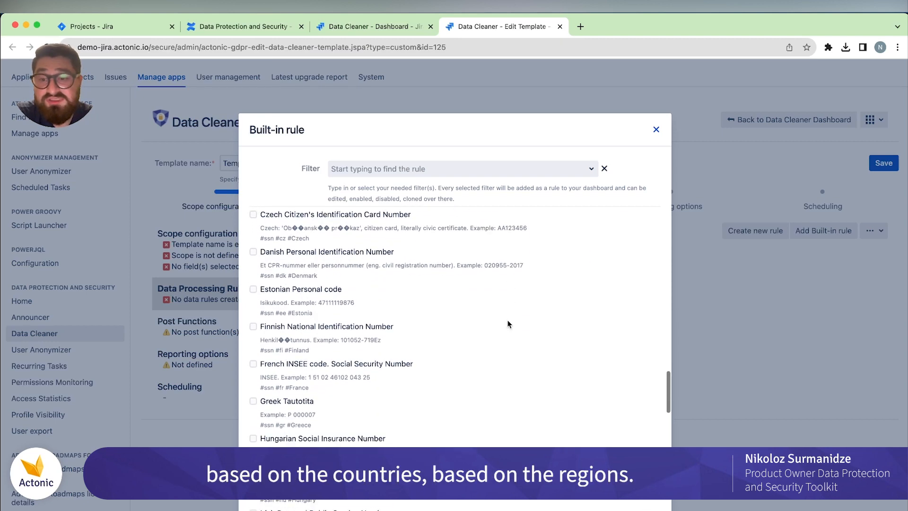
{"action": "scroll", "coordinate": [508, 324], "scroll_direction": "down", "scroll_amount": 10}
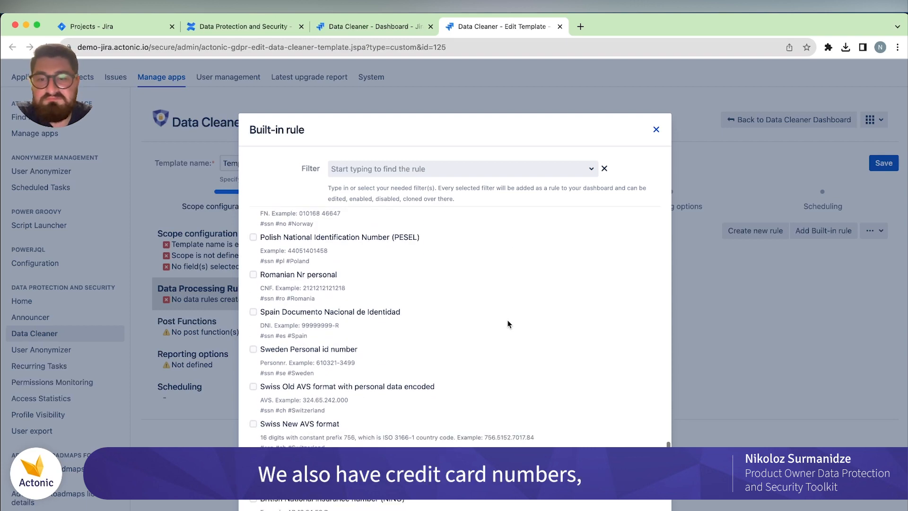
{"action": "scroll", "coordinate": [507, 324], "scroll_direction": "down", "scroll_amount": 5}
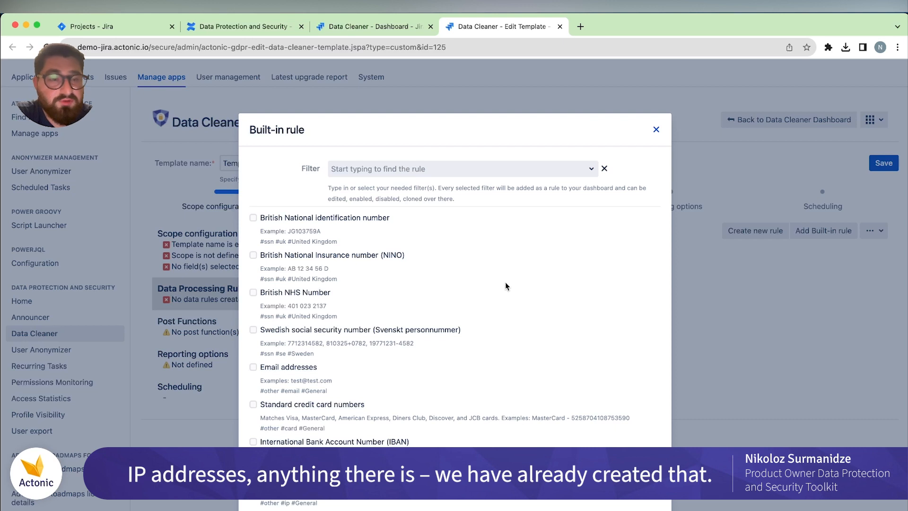
{"action": "left_click", "coordinate": [253, 404]}
{"action": "left_click", "coordinate": [253, 367]}
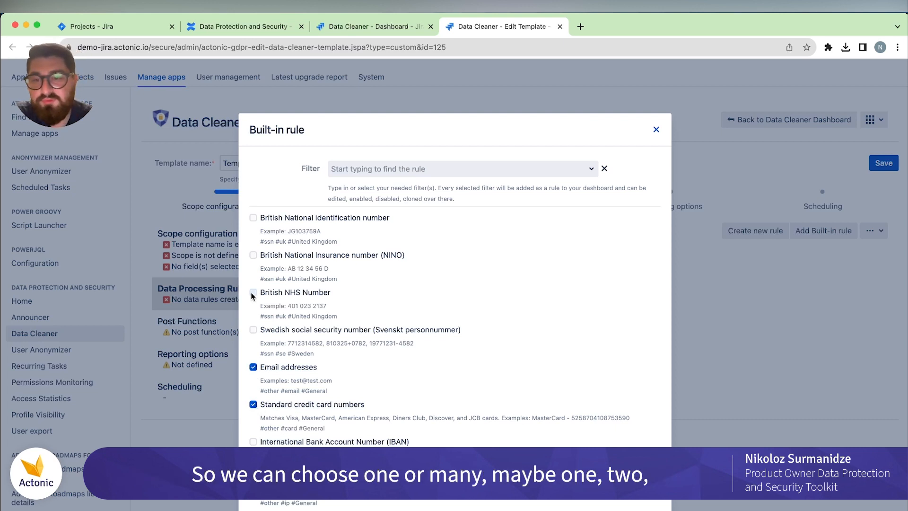
{"action": "left_click", "coordinate": [253, 292]}
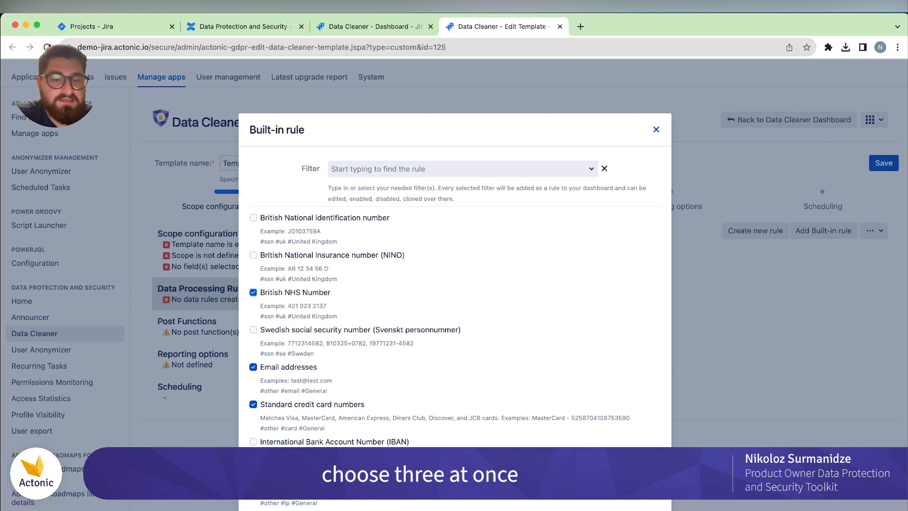
{"action": "left_click", "coordinate": [592, 505]}
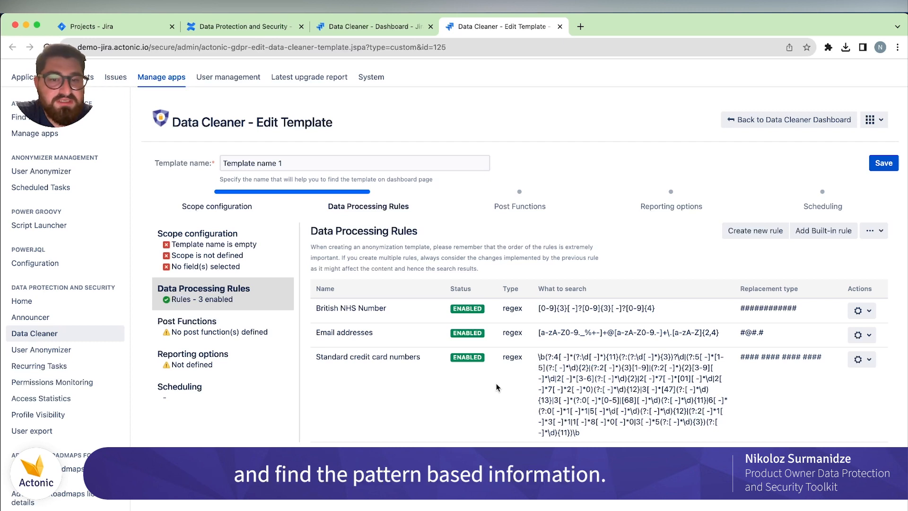
Start a new custom data processing rule and name it "My rule"
{"action": "left_click", "coordinate": [767, 238]}
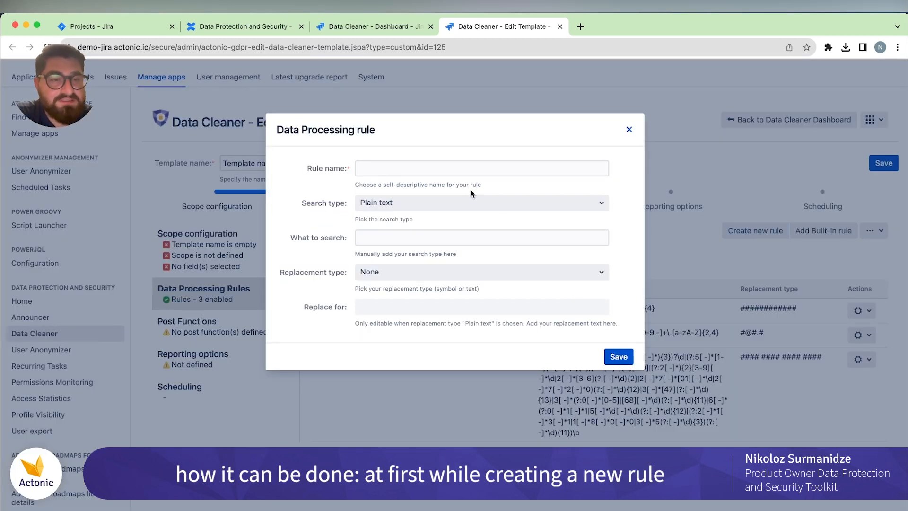
{"action": "left_click", "coordinate": [363, 169]}
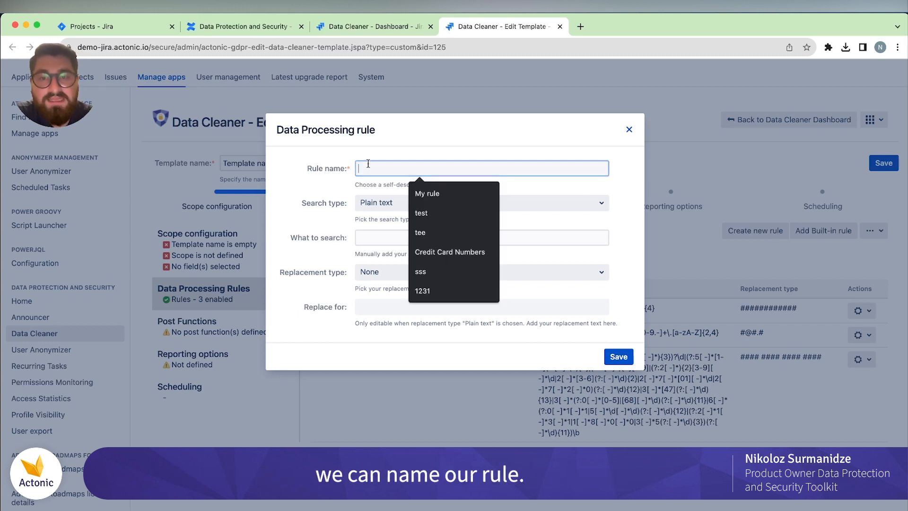
{"action": "left_click", "coordinate": [443, 202]}
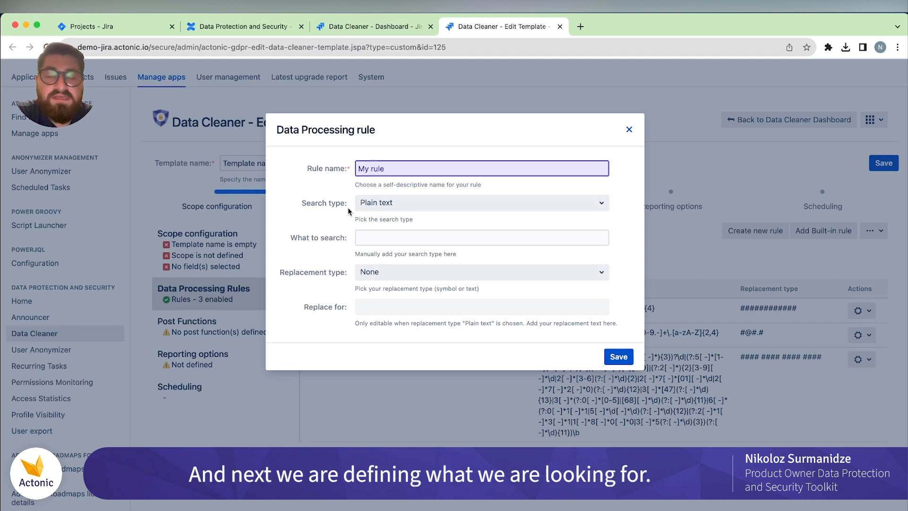
Cycle the new rule's search type through Regex, User and Any user, and return it to Plain text
{"action": "left_click", "coordinate": [377, 204]}
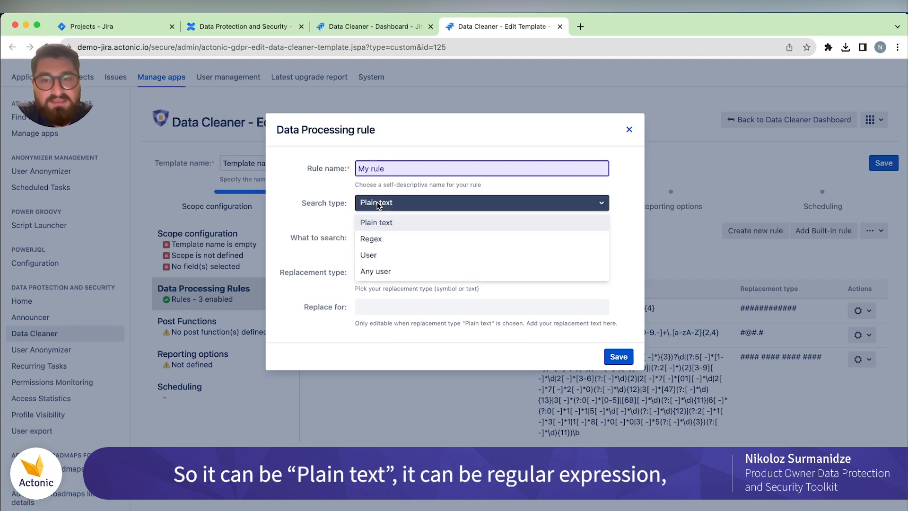
{"action": "left_click", "coordinate": [371, 238]}
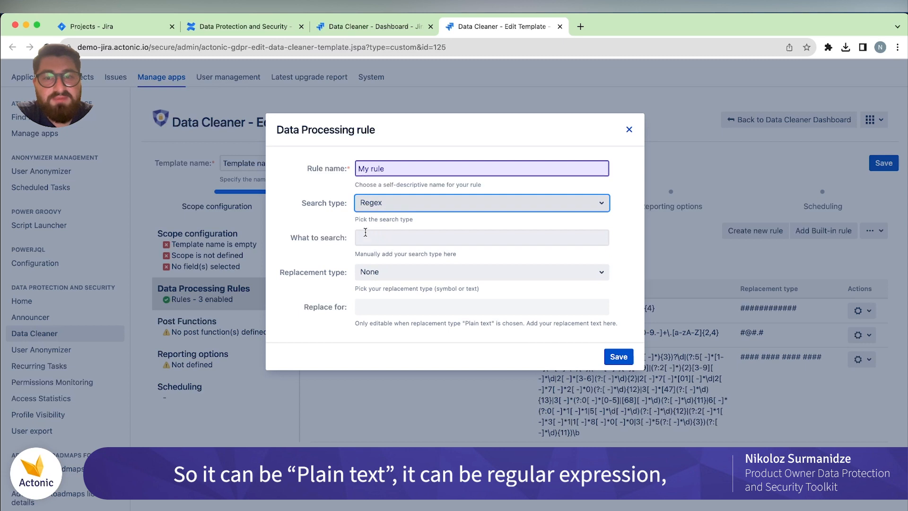
{"action": "left_click", "coordinate": [432, 208]}
{"action": "left_click", "coordinate": [412, 251]}
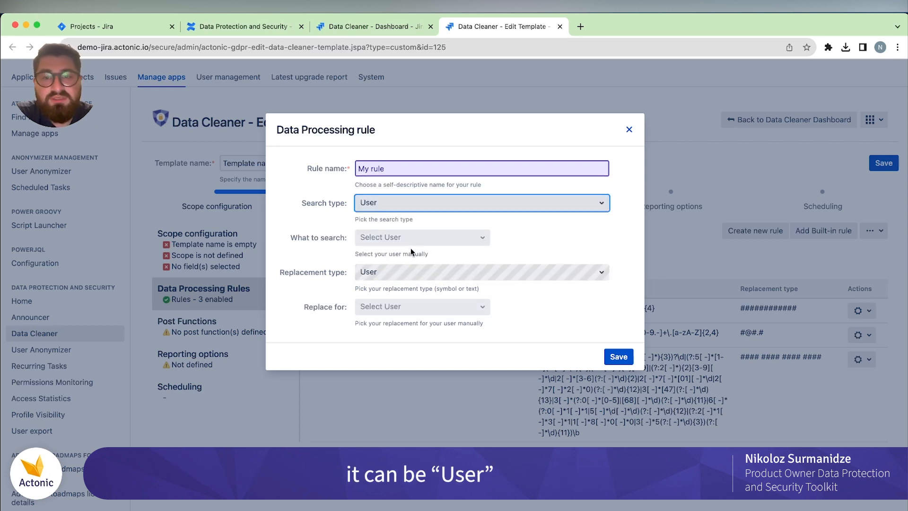
{"action": "left_click", "coordinate": [409, 203]}
{"action": "left_click", "coordinate": [396, 270]}
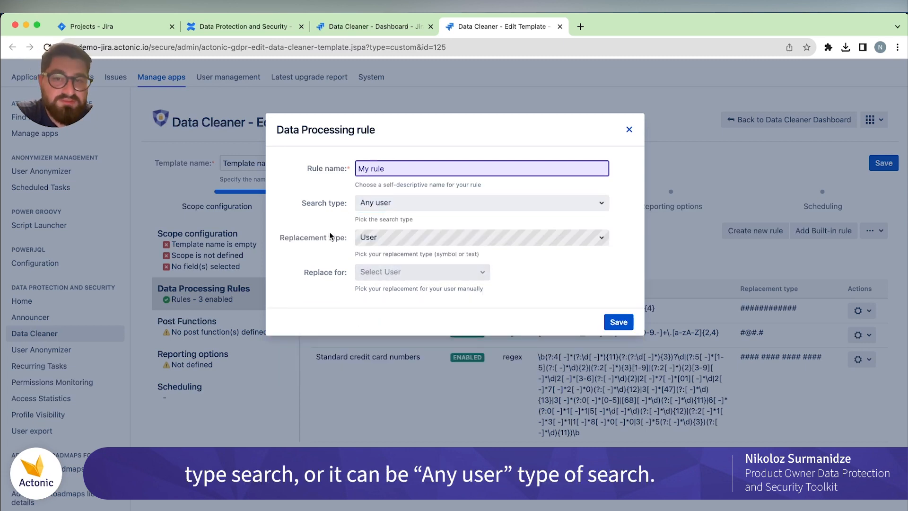
{"action": "left_click", "coordinate": [359, 204]}
{"action": "left_click", "coordinate": [371, 224]}
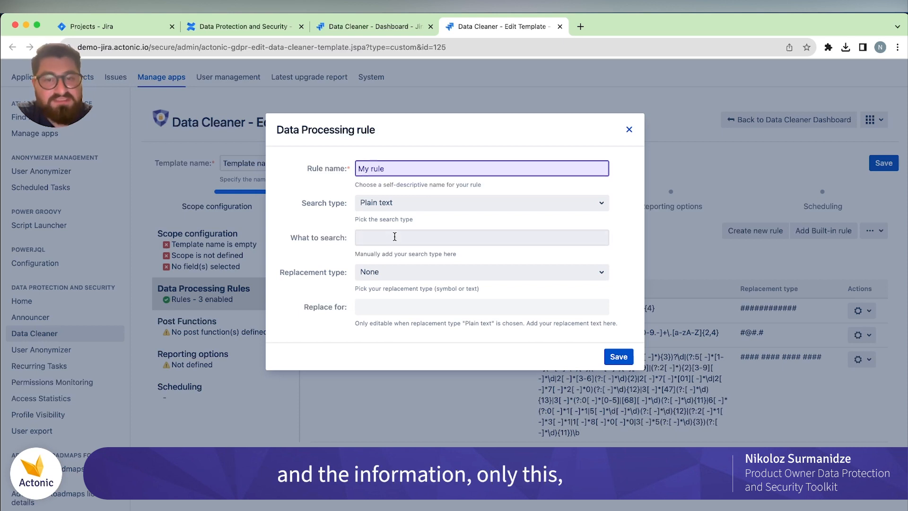
Set the rule's search type to Regex and reuse the previously entered credit card pattern, starting with "\b(?:4[ -]*", as what to search
{"action": "left_click", "coordinate": [400, 202]}
{"action": "left_click", "coordinate": [396, 238]}
{"action": "left_click", "coordinate": [396, 237]}
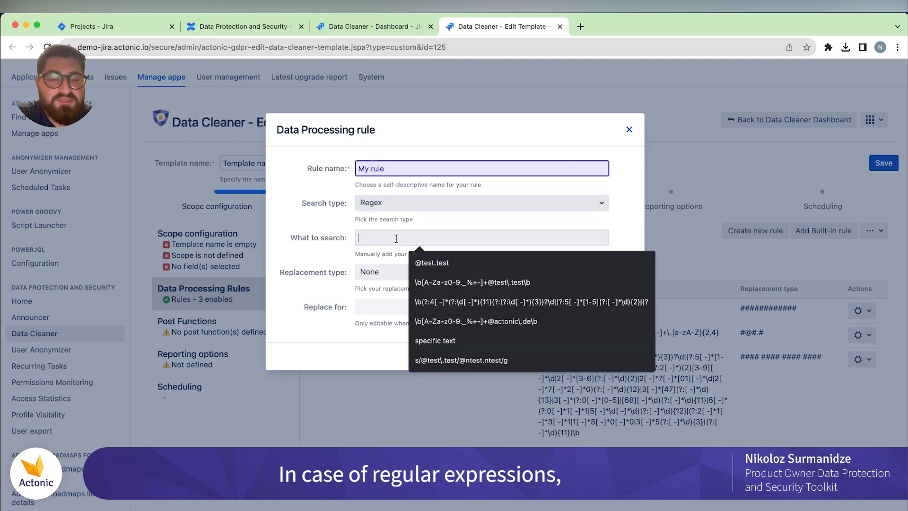
{"action": "left_click", "coordinate": [439, 299]}
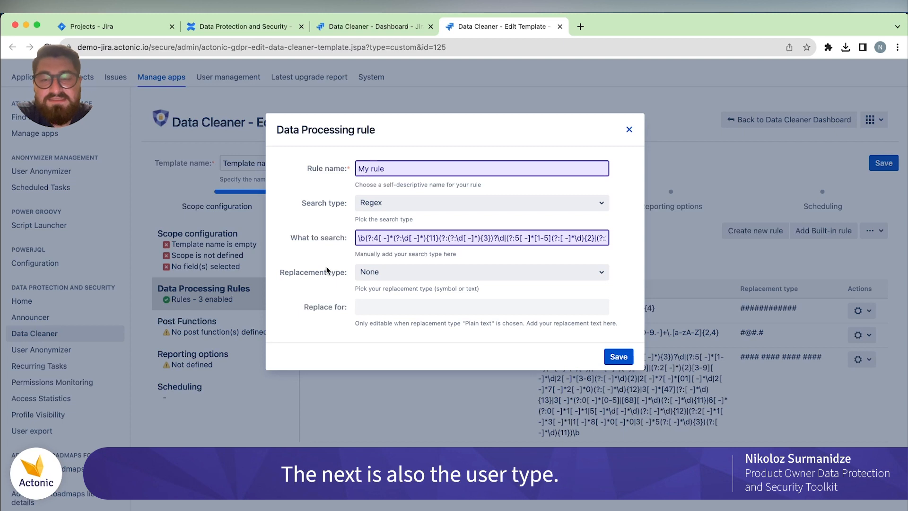
Change the rule's search type to User, with a specific person found by "a" as the search target and admin as the replacement
{"action": "left_click", "coordinate": [380, 210]}
{"action": "left_click", "coordinate": [378, 254]}
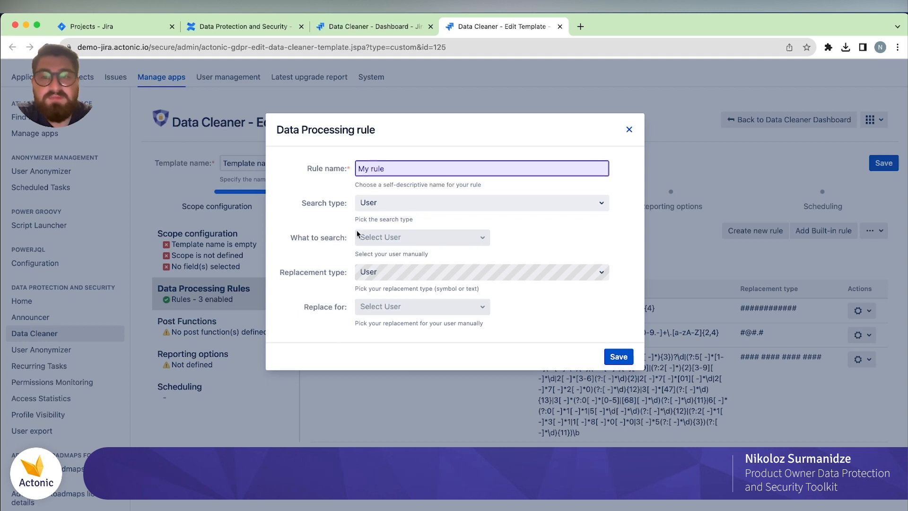
{"action": "left_click", "coordinate": [377, 239]}
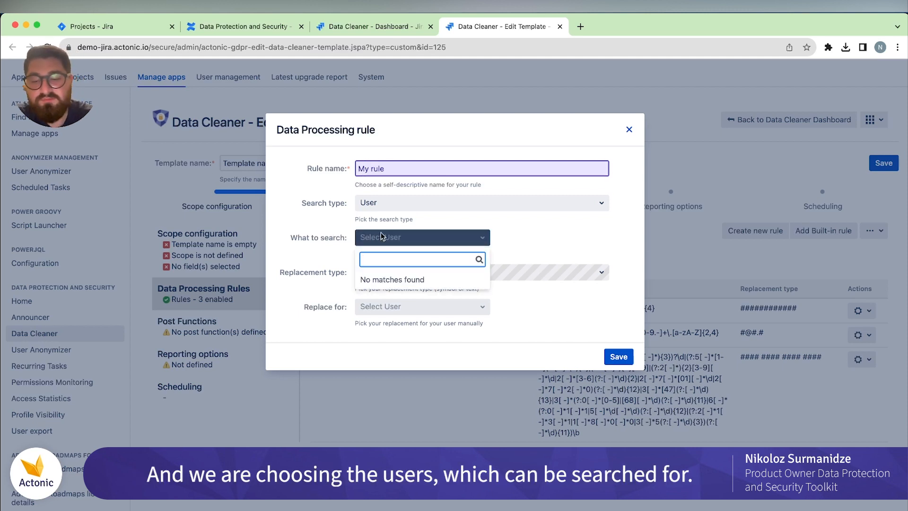
{"action": "type", "text": "a"}
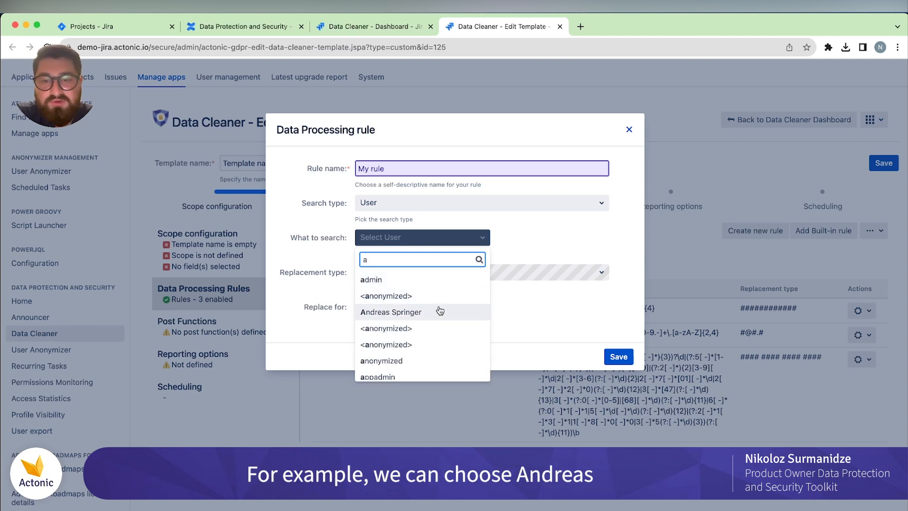
{"action": "left_click", "coordinate": [440, 311]}
{"action": "left_click", "coordinate": [418, 308]}
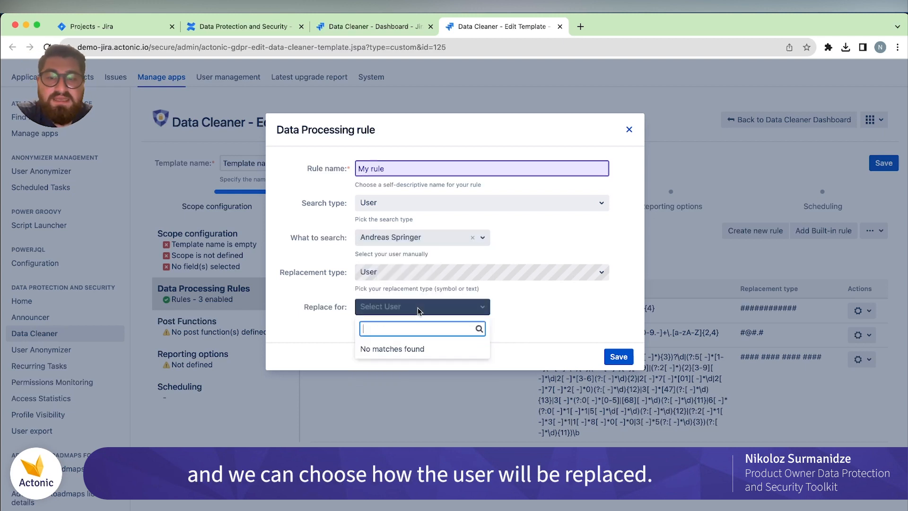
{"action": "type", "text": "ad"}
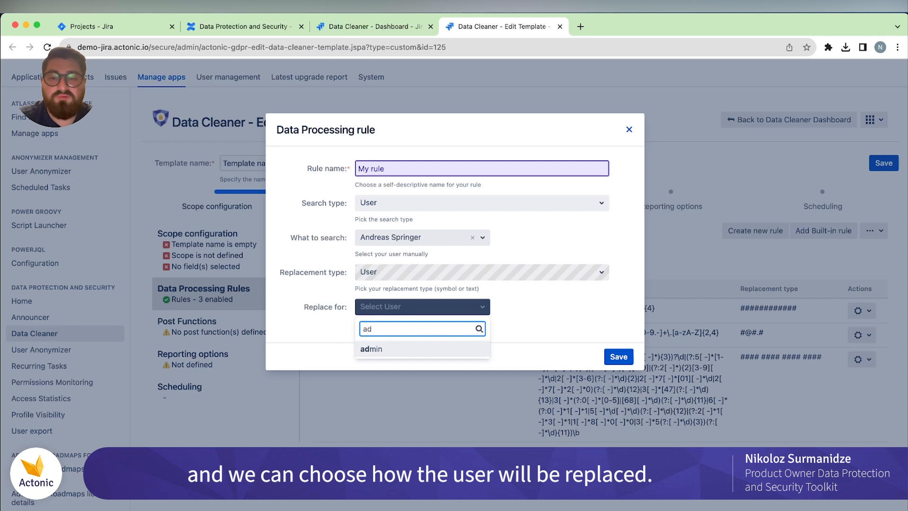
{"action": "left_click", "coordinate": [372, 349]}
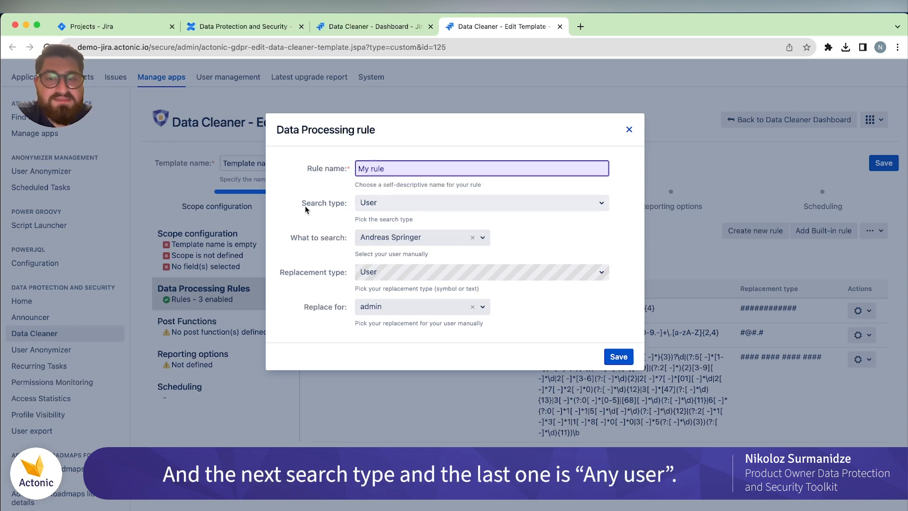
Switch the rule to the Any user search type with admin as the replacement user, and close the rule without saving
{"action": "left_click", "coordinate": [374, 203]}
{"action": "left_click", "coordinate": [375, 270]}
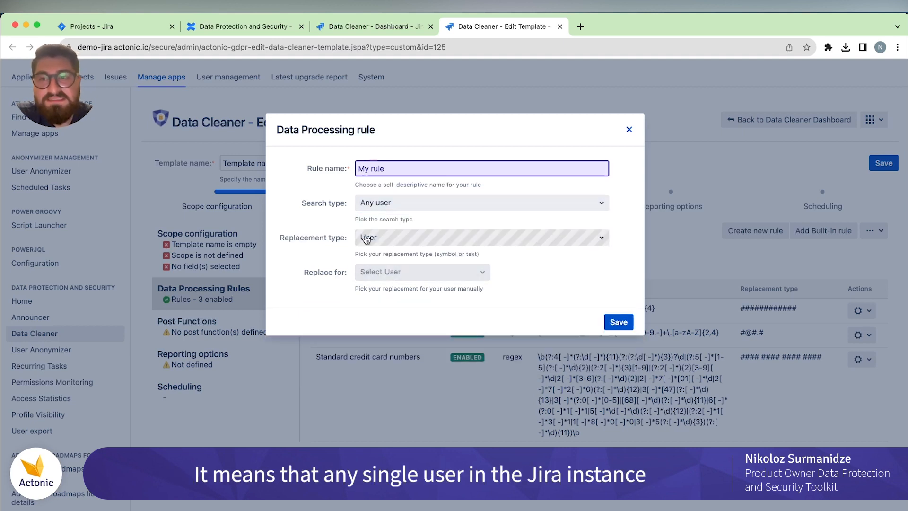
{"action": "left_click", "coordinate": [388, 277]}
{"action": "type", "text": "admin"}
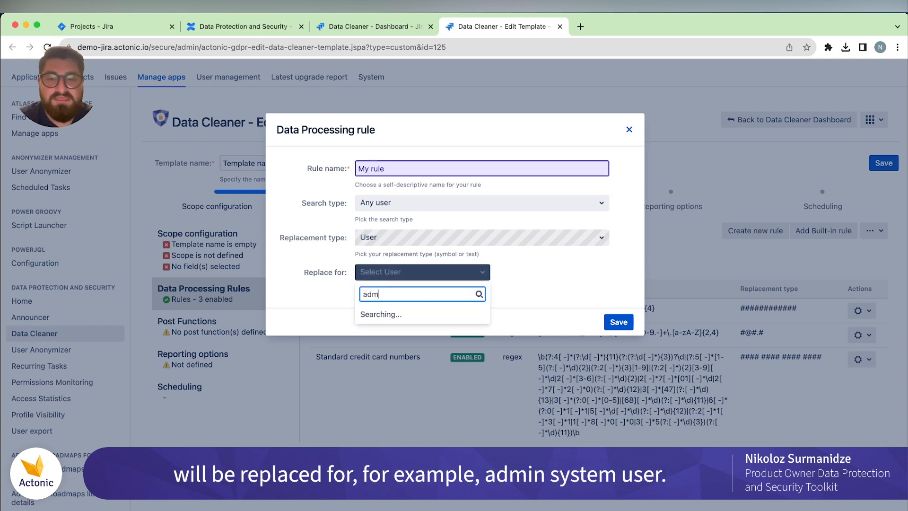
{"action": "left_click", "coordinate": [384, 315]}
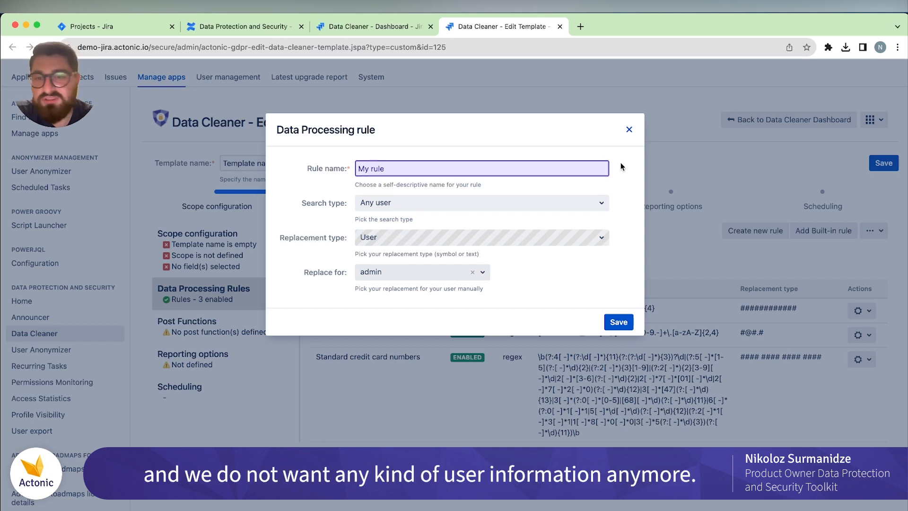
{"action": "left_click", "coordinate": [630, 130]}
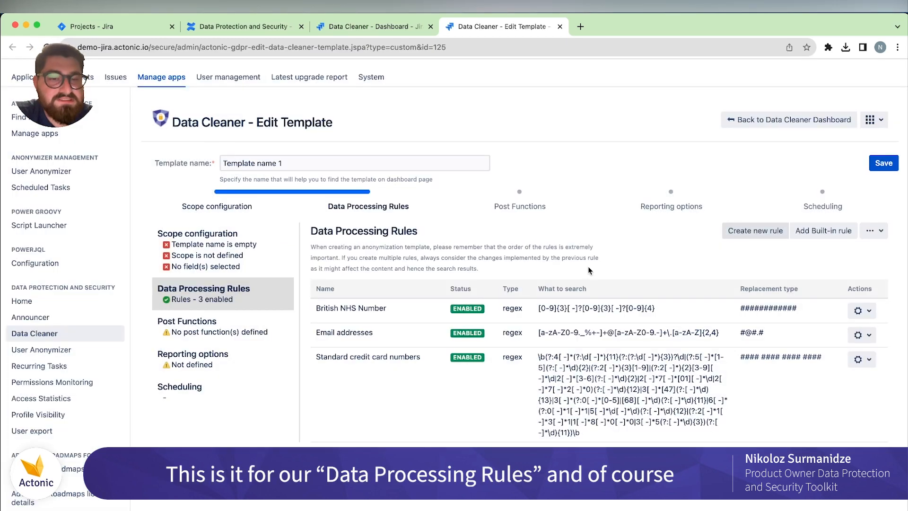
{"action": "scroll", "coordinate": [588, 266], "scroll_direction": "down", "scroll_amount": 1}
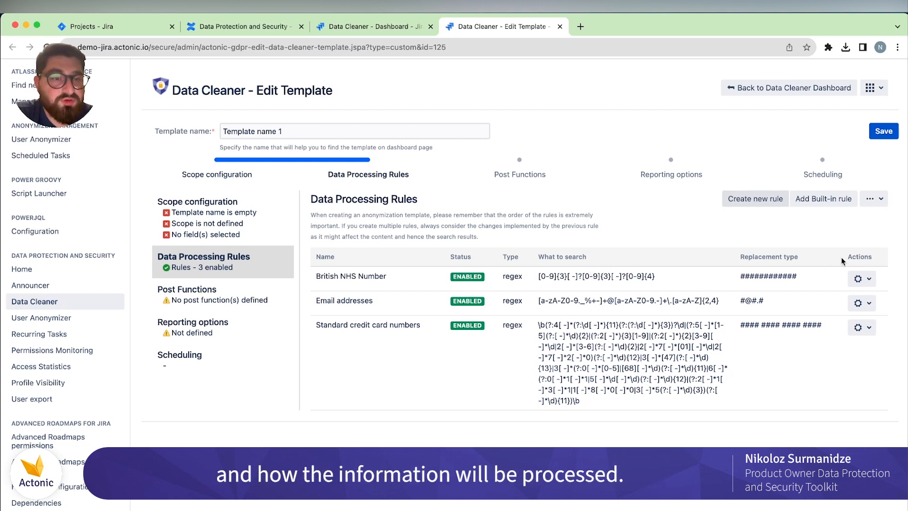
{"action": "left_click", "coordinate": [860, 279]}
{"action": "left_click", "coordinate": [836, 279]}
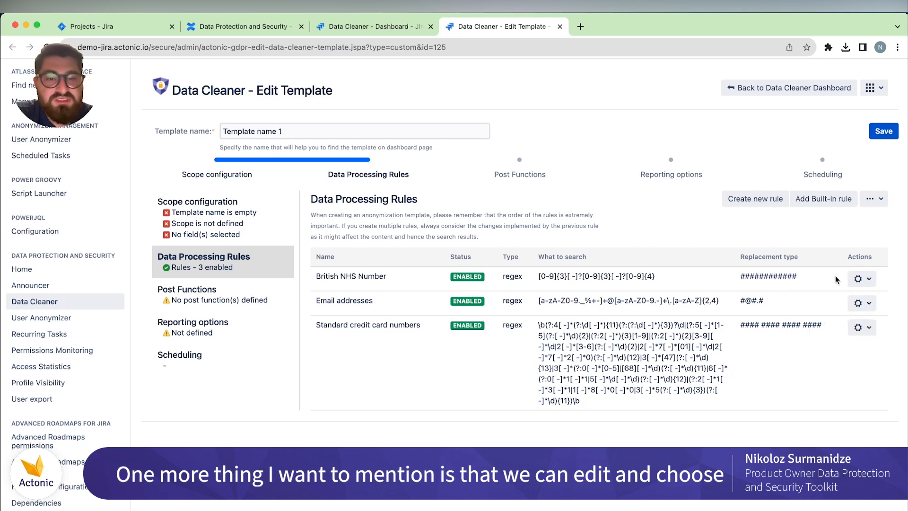
{"action": "scroll", "coordinate": [836, 279], "scroll_direction": "down", "scroll_amount": 1}
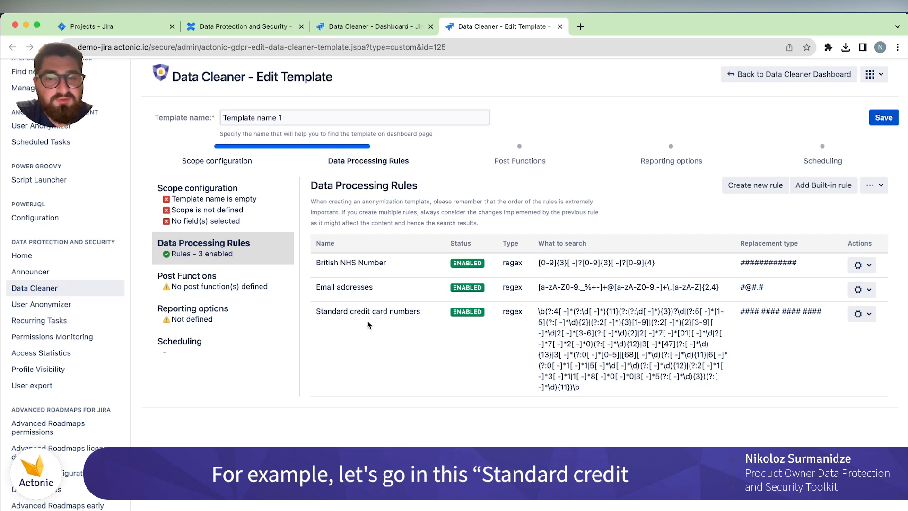
Open the Standard credit card numbers rule for editing and set its replacement type to None
{"action": "left_click", "coordinate": [865, 314]}
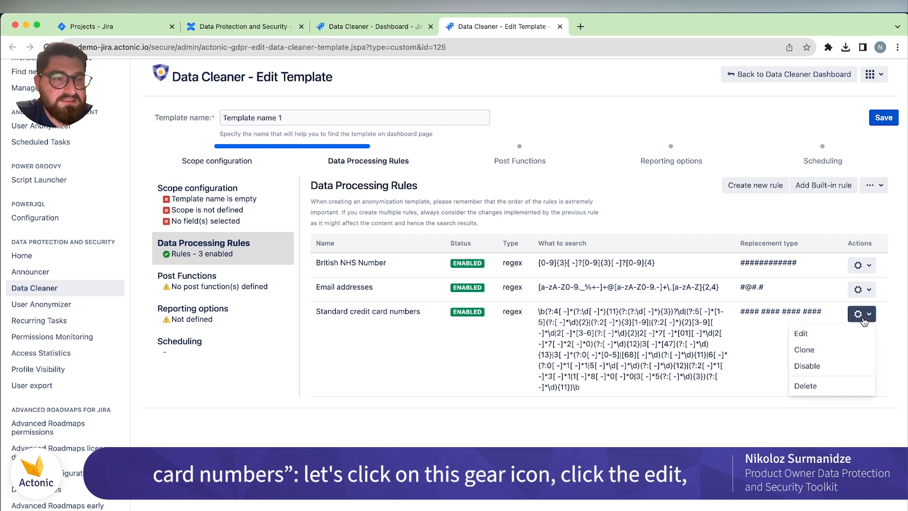
{"action": "left_click", "coordinate": [851, 333]}
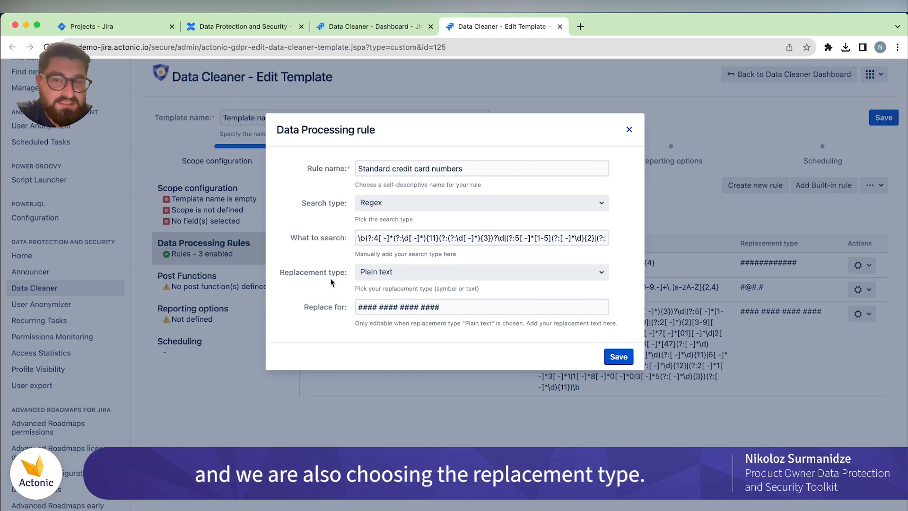
{"action": "left_click", "coordinate": [381, 271]}
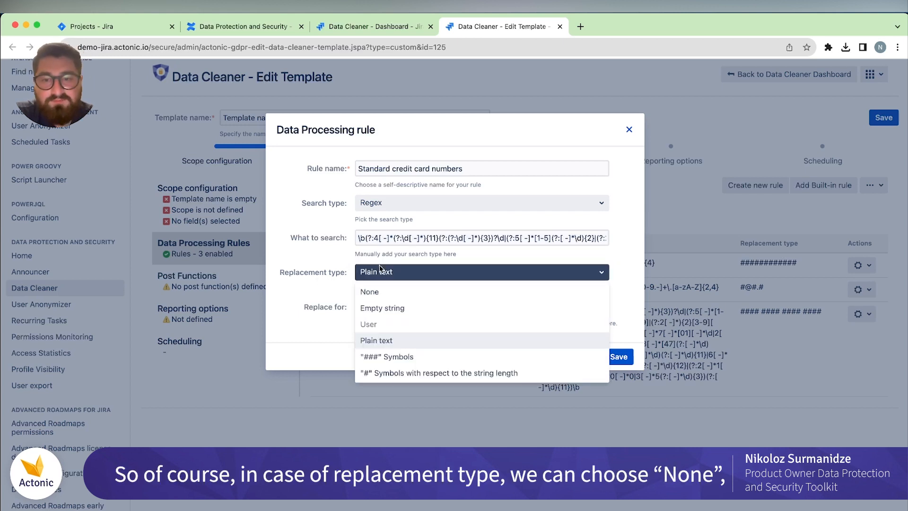
{"action": "left_click", "coordinate": [370, 291]}
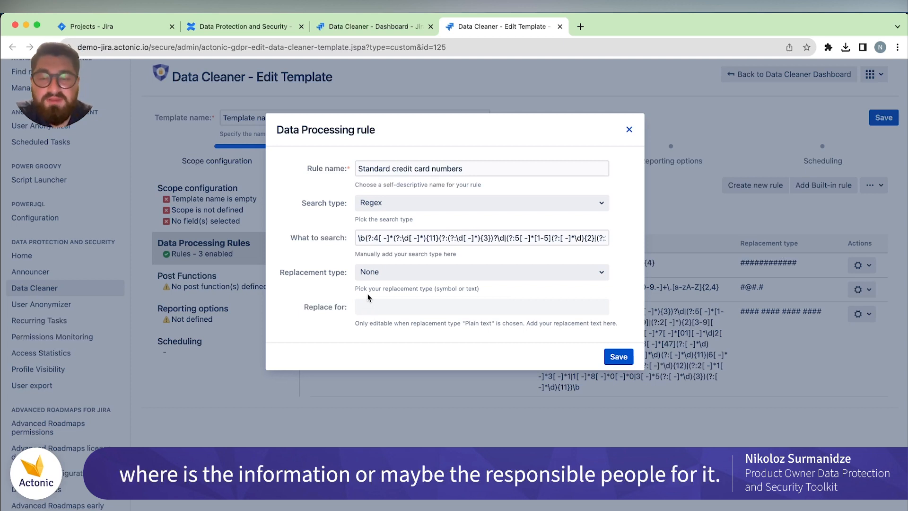
Try the Empty string and Plain text replacement types for the Standard credit card numbers rule
{"action": "left_click", "coordinate": [378, 278]}
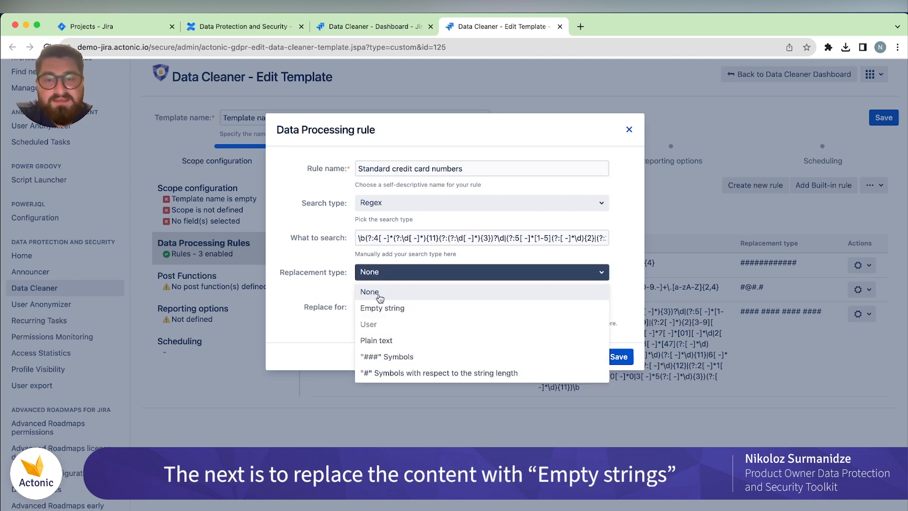
{"action": "left_click", "coordinate": [380, 308]}
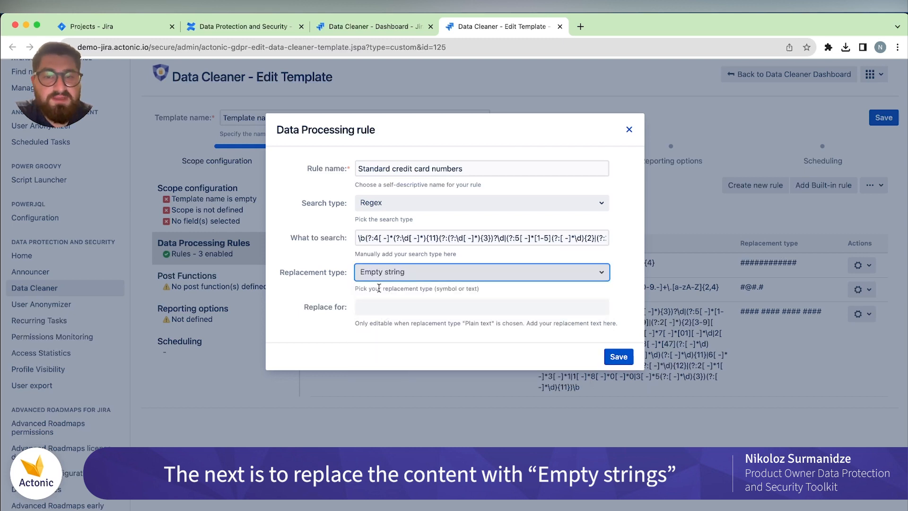
{"action": "left_click", "coordinate": [374, 297]}
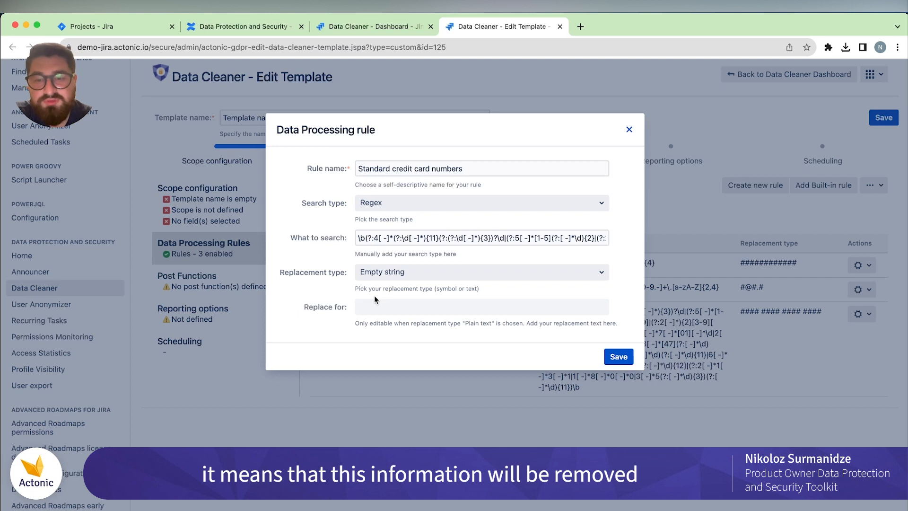
{"action": "left_click", "coordinate": [392, 277]}
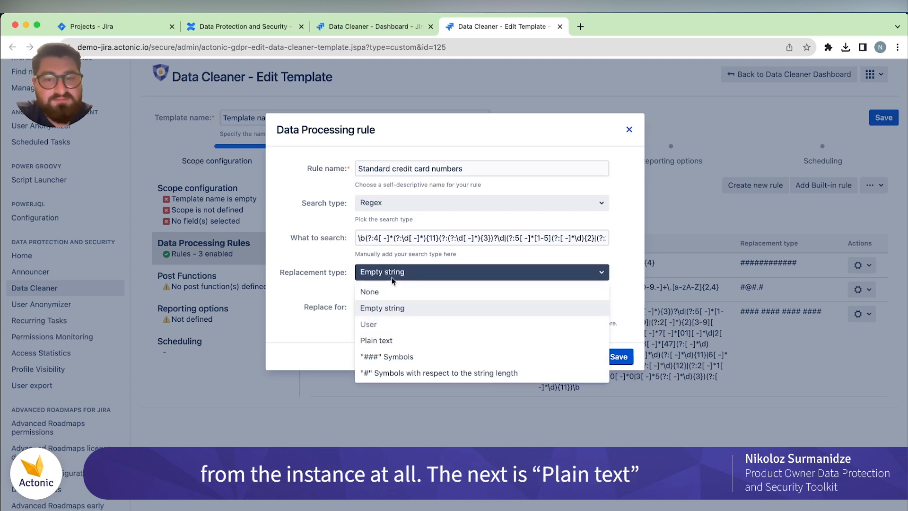
{"action": "left_click", "coordinate": [403, 340]}
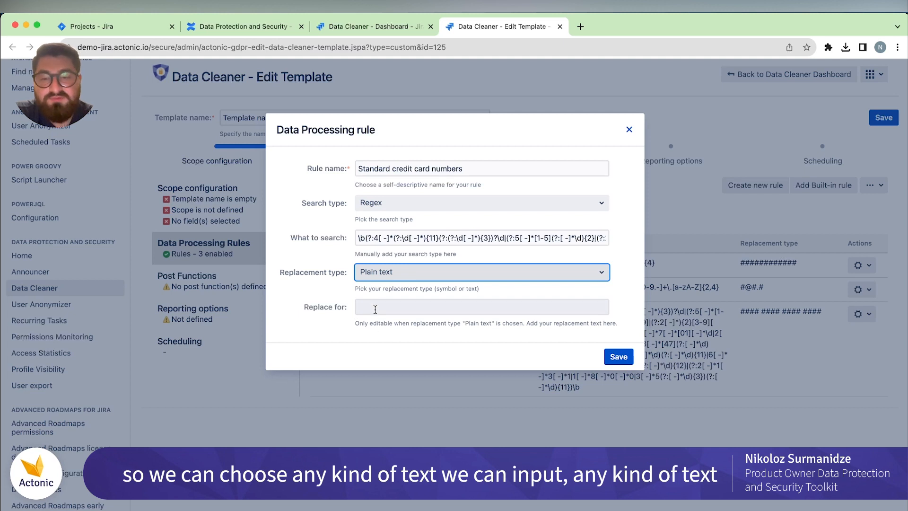
Compare the "###" Symbols and "#" Symbols with respect to the string length replacement types, settling on "###" Symbols
{"action": "left_click", "coordinate": [424, 276]}
{"action": "left_click", "coordinate": [405, 352]}
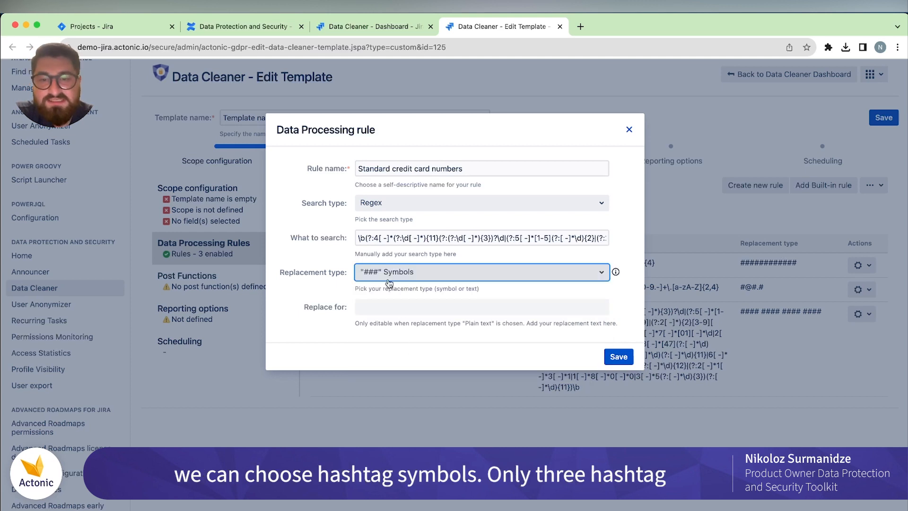
{"action": "left_click", "coordinate": [374, 316]}
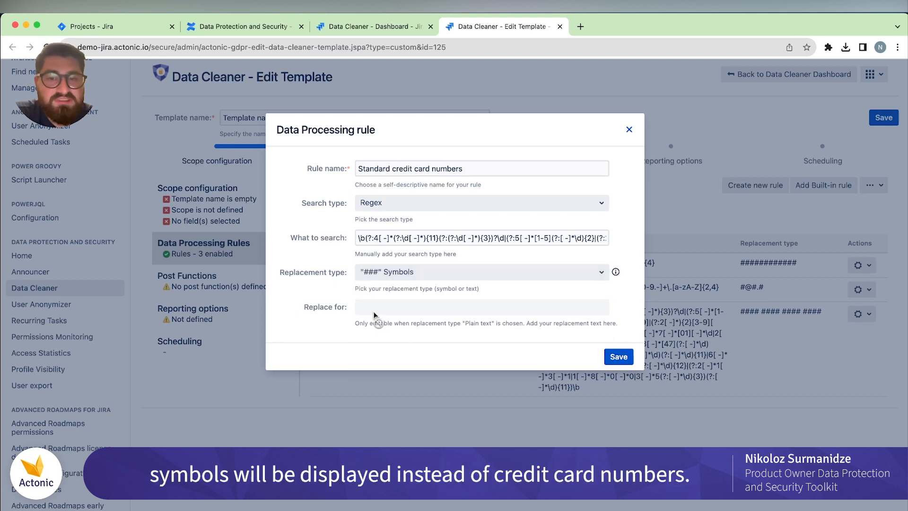
{"action": "left_click", "coordinate": [532, 274]}
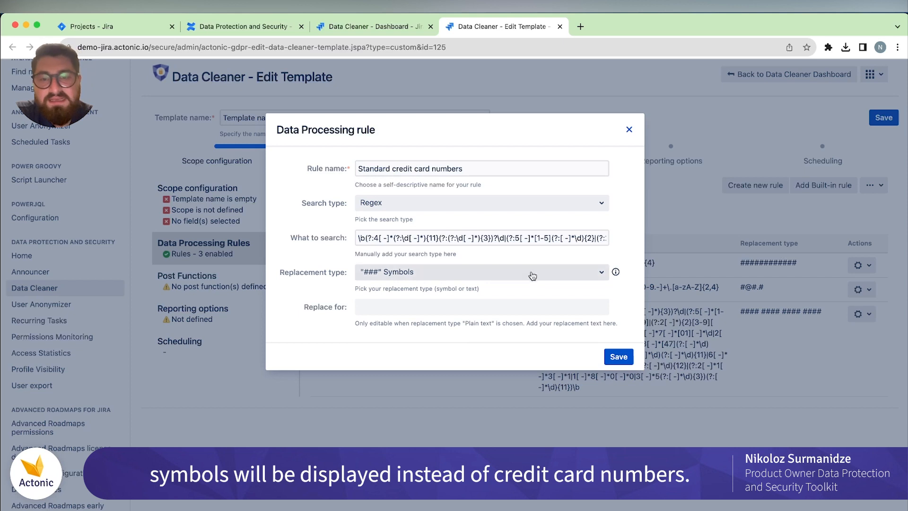
{"action": "left_click", "coordinate": [445, 373]}
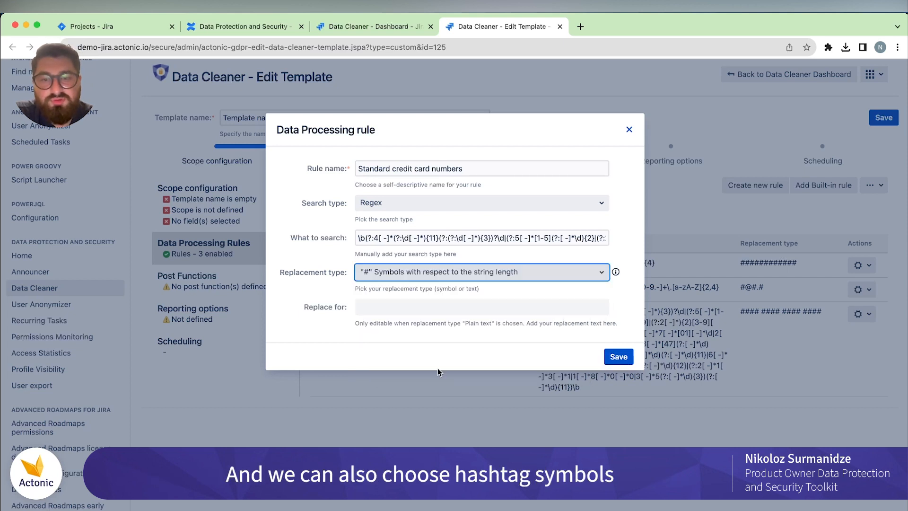
{"action": "left_click", "coordinate": [392, 285]}
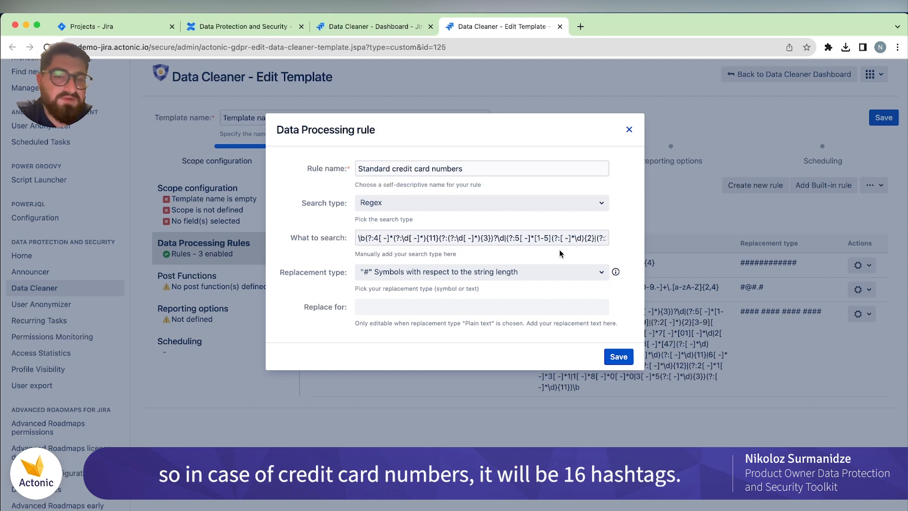
{"action": "left_click", "coordinate": [538, 268]}
{"action": "left_click", "coordinate": [448, 360]}
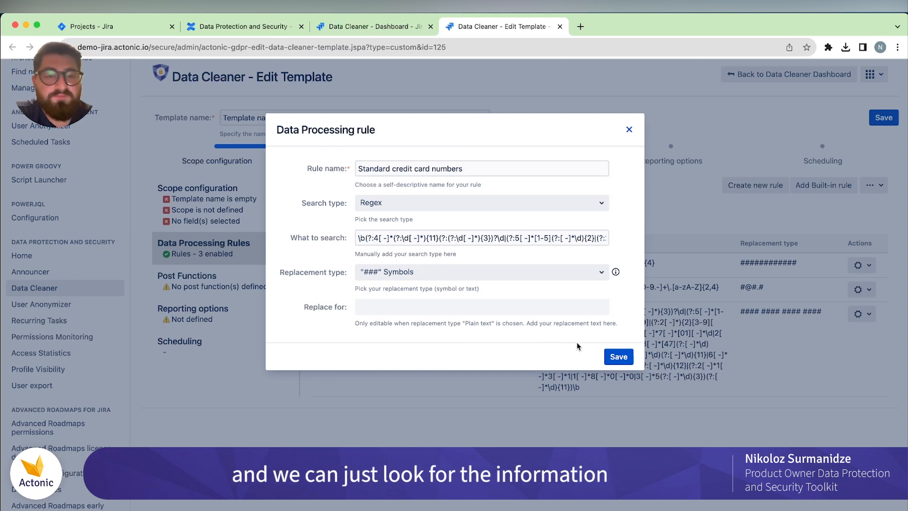
Save the Standard credit card numbers rule and go to the template's post functions
{"action": "left_click", "coordinate": [618, 357]}
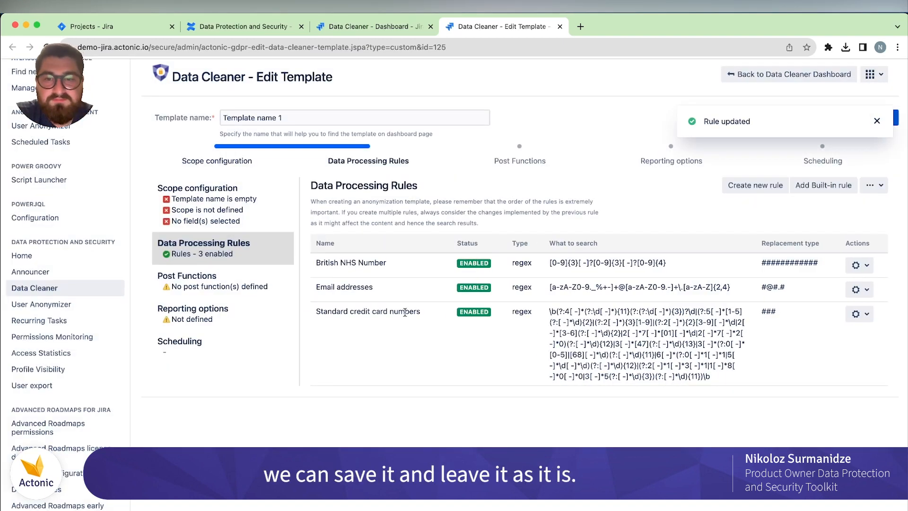
{"action": "left_click", "coordinate": [212, 281]}
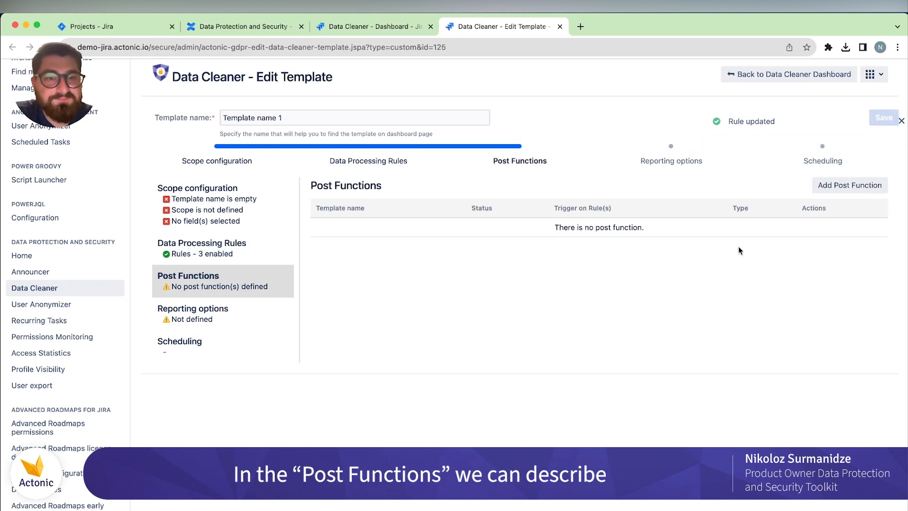
Start a new post function named My function and apply it for any rule
{"action": "left_click", "coordinate": [840, 188]}
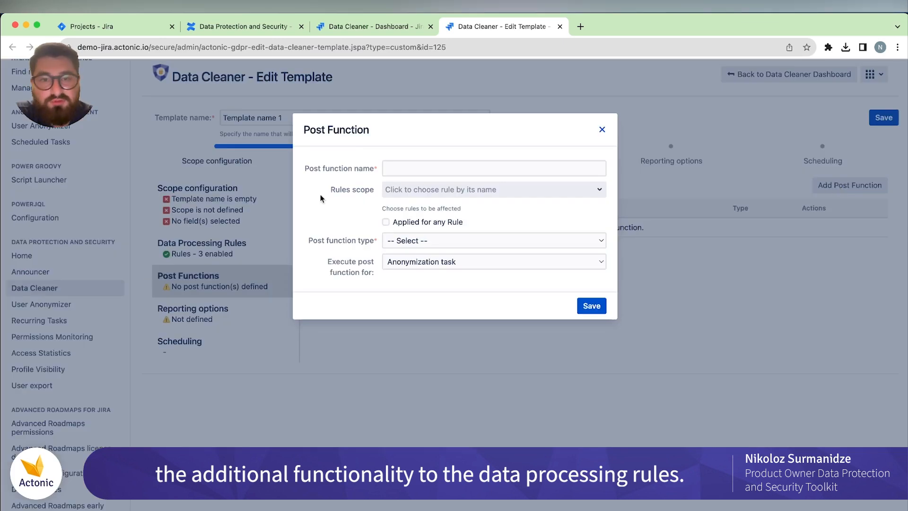
{"action": "left_click", "coordinate": [404, 169]}
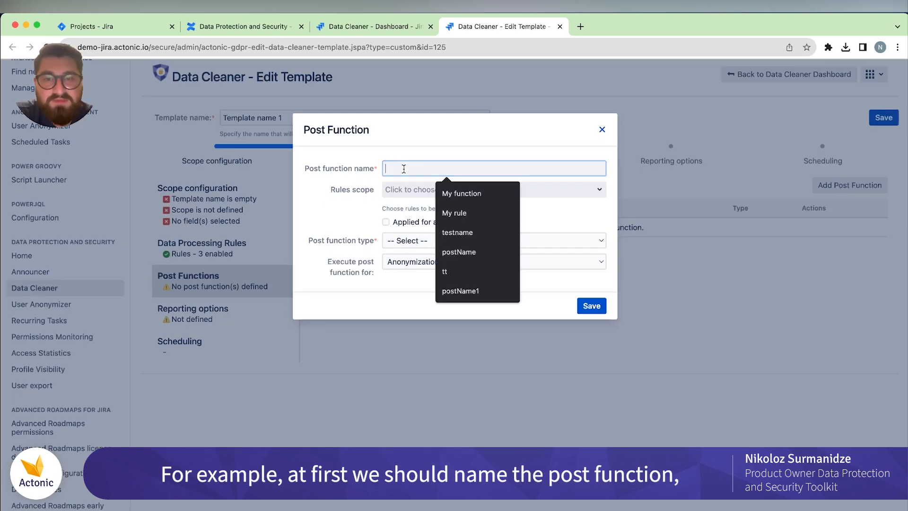
{"action": "left_click", "coordinate": [459, 192]}
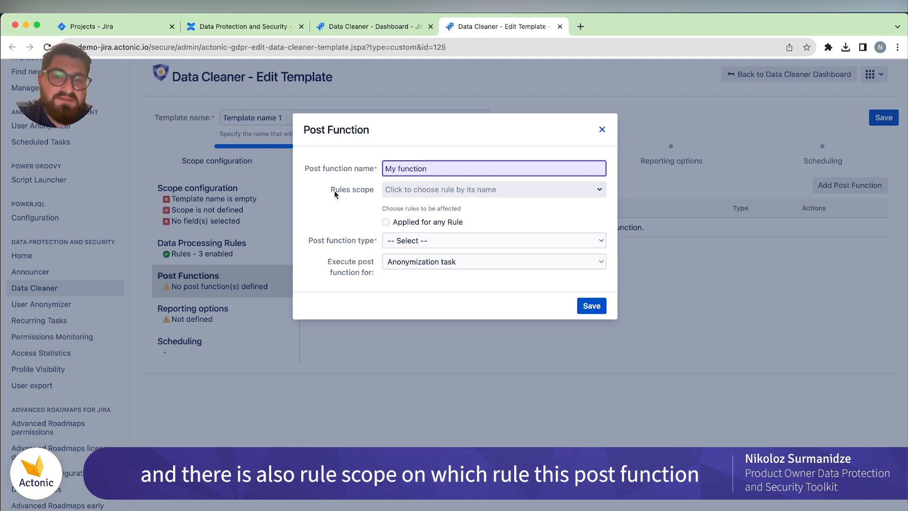
{"action": "left_click", "coordinate": [412, 191]}
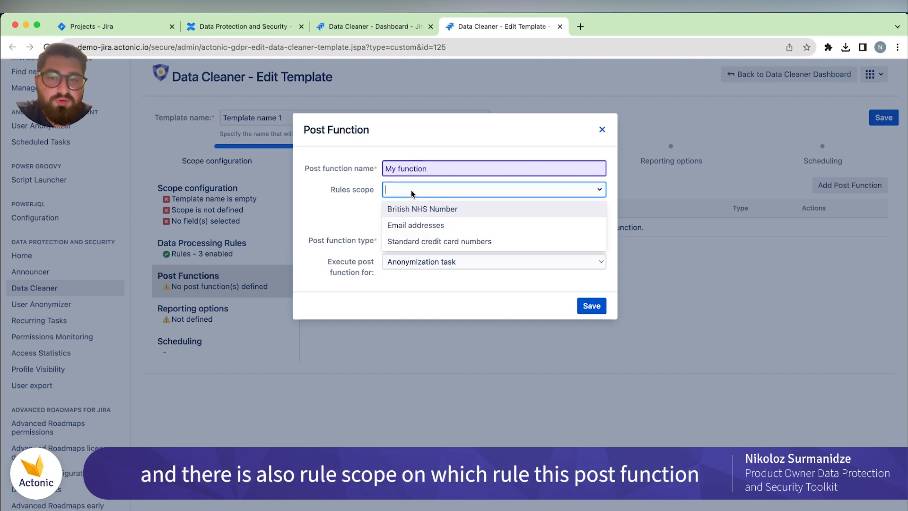
{"action": "left_click", "coordinate": [369, 200]}
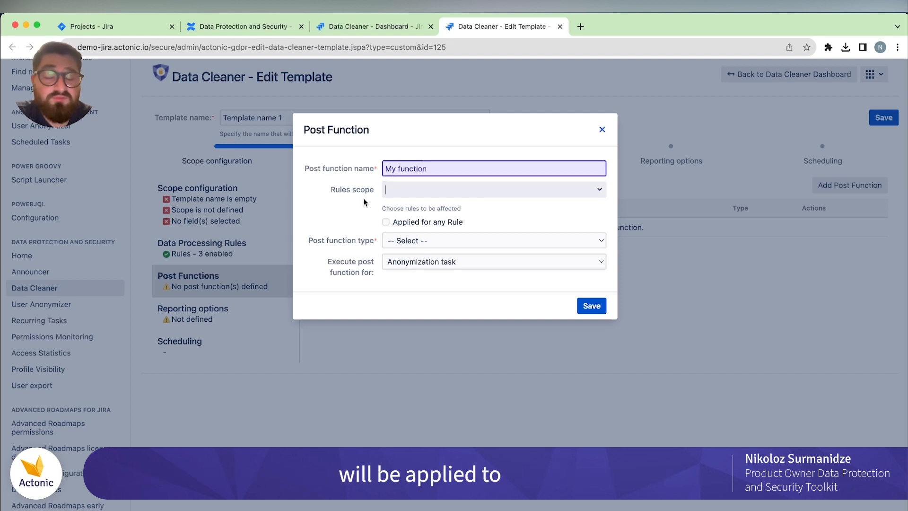
{"action": "left_click", "coordinate": [386, 222]}
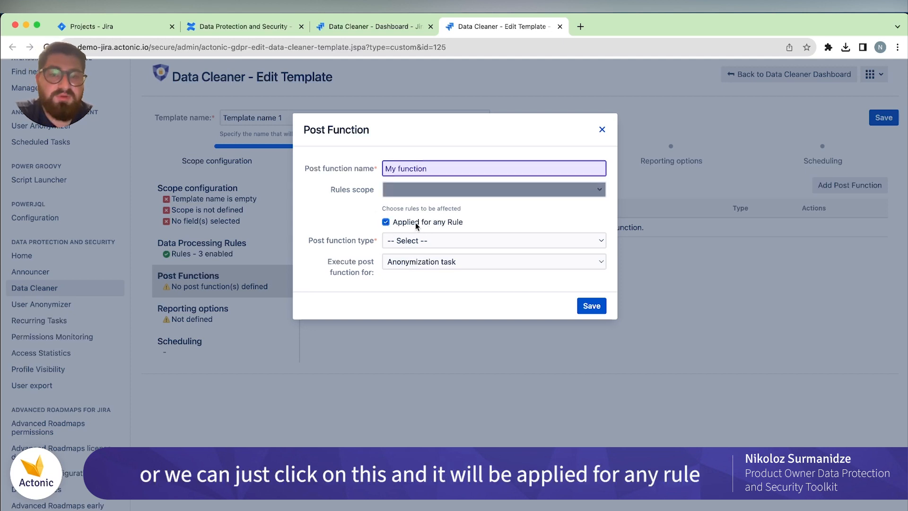
Set the post function type to Add comment to the ticket and enable Fire event: Issue Commented
{"action": "left_click", "coordinate": [358, 242]}
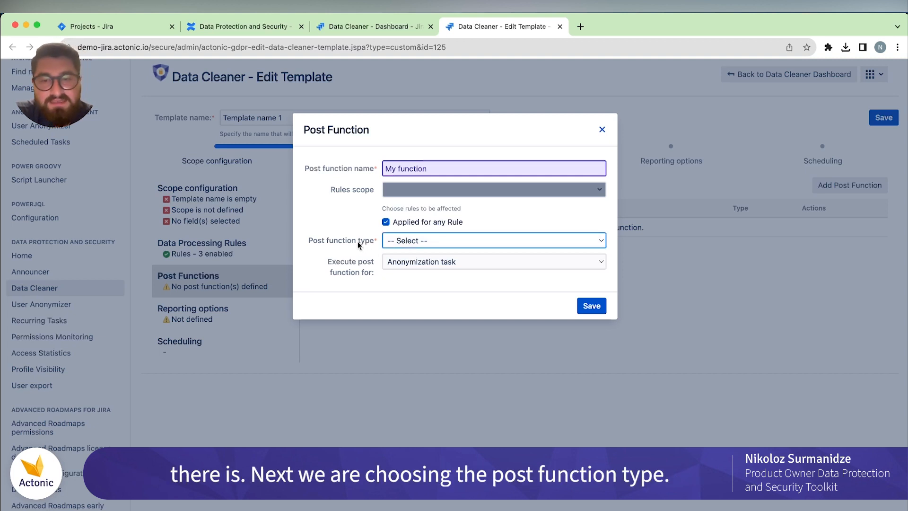
{"action": "left_click", "coordinate": [420, 242]}
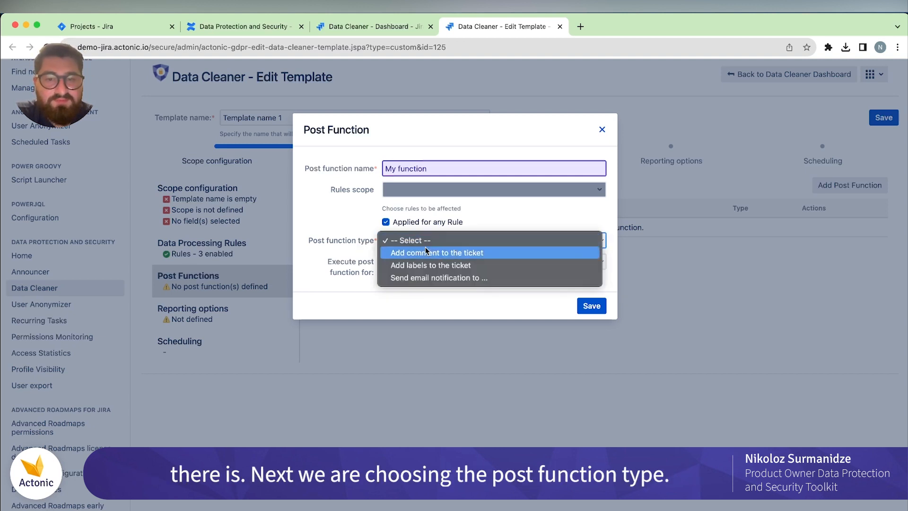
{"action": "left_click", "coordinate": [426, 253]}
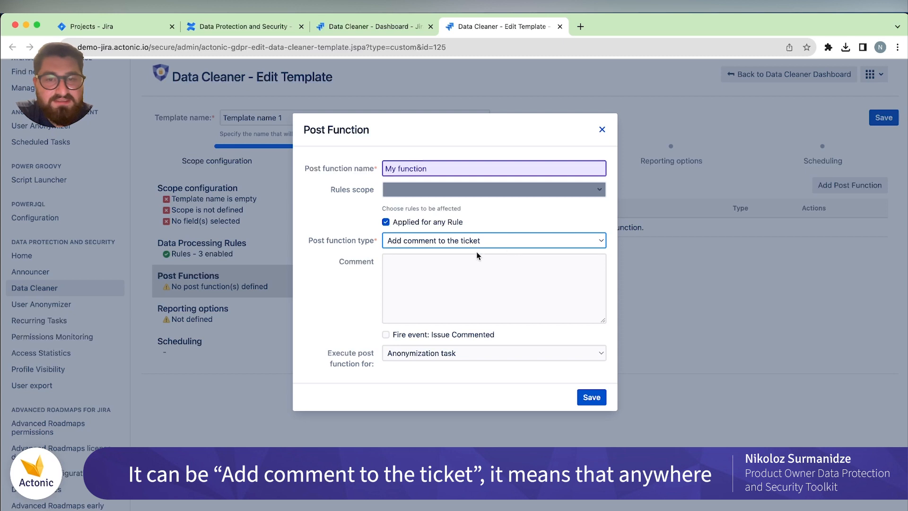
{"action": "left_click", "coordinate": [362, 294]}
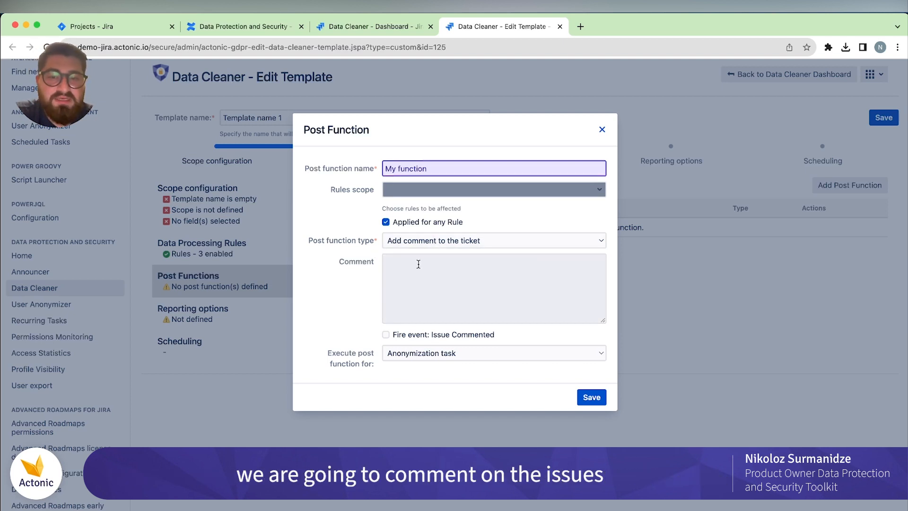
{"action": "left_click", "coordinate": [418, 264]}
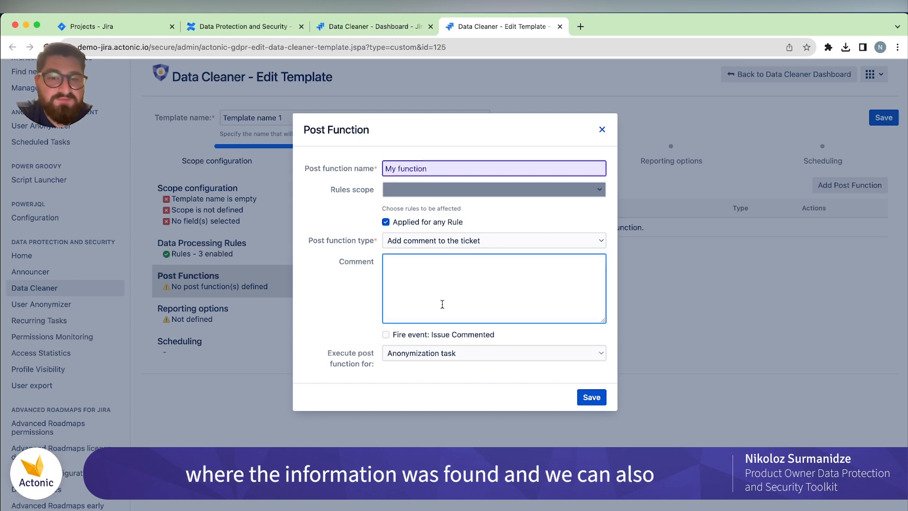
{"action": "left_click", "coordinate": [389, 335]}
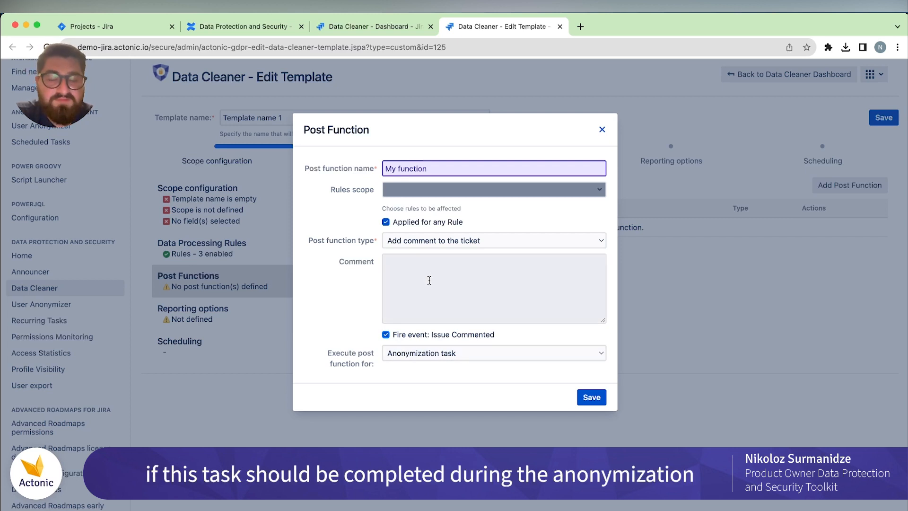
Try executing the post function for Search task, settling on Search and Anonymization tasks
{"action": "left_click", "coordinate": [432, 355]}
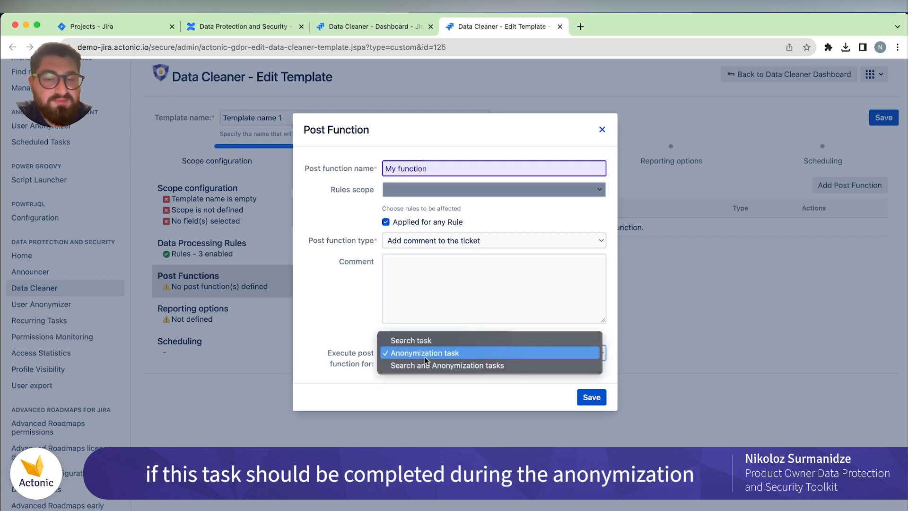
{"action": "left_click", "coordinate": [420, 341]}
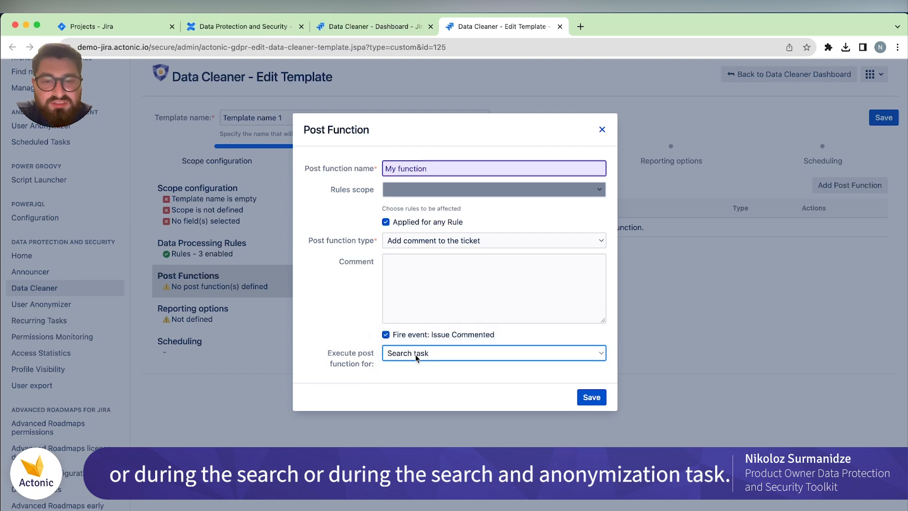
{"action": "left_click", "coordinate": [416, 357]}
{"action": "left_click", "coordinate": [407, 378]}
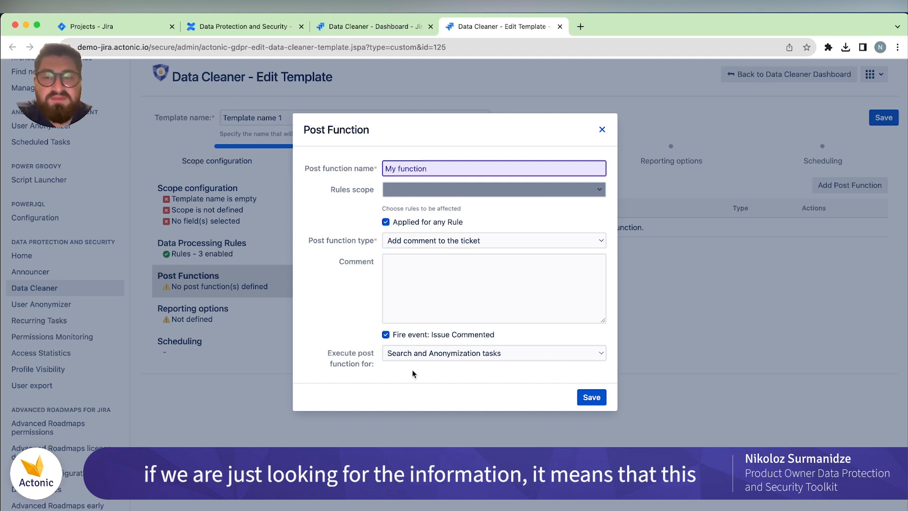
{"action": "left_click", "coordinate": [417, 360]}
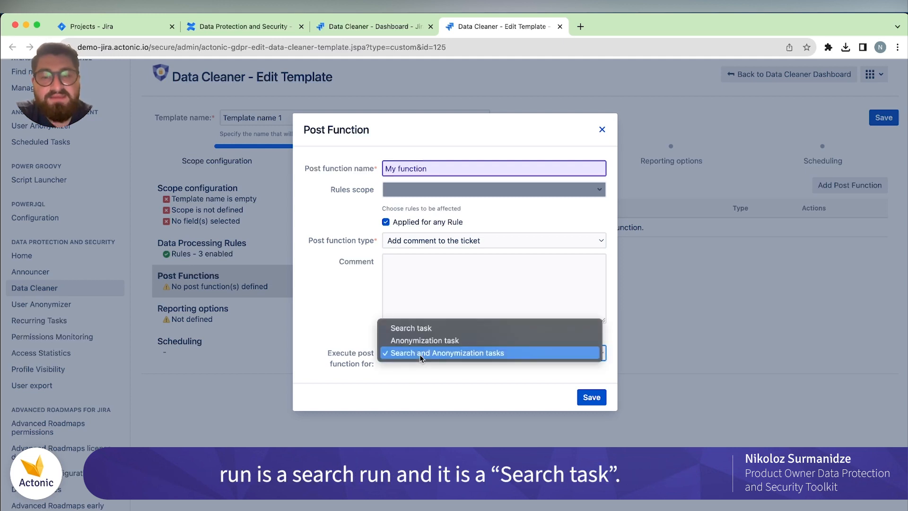
{"action": "left_click", "coordinate": [416, 327]}
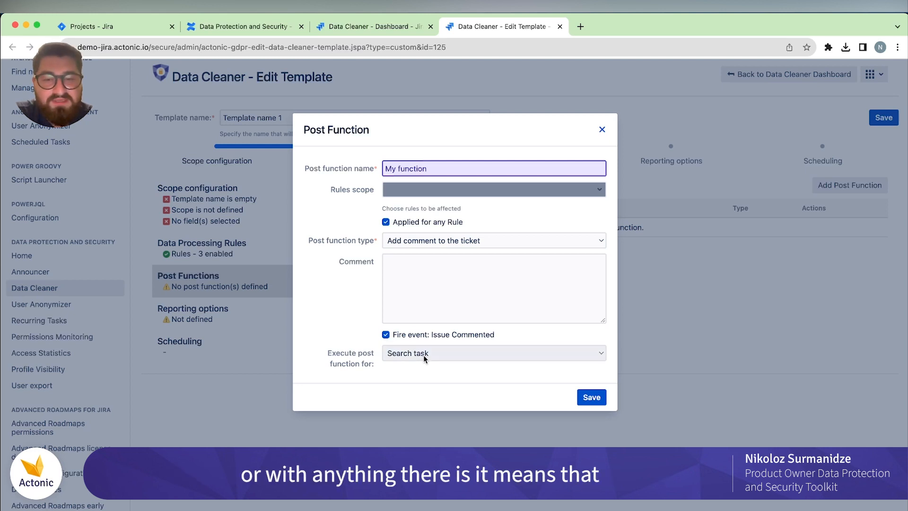
{"action": "left_click", "coordinate": [424, 358]}
{"action": "left_click", "coordinate": [431, 377]}
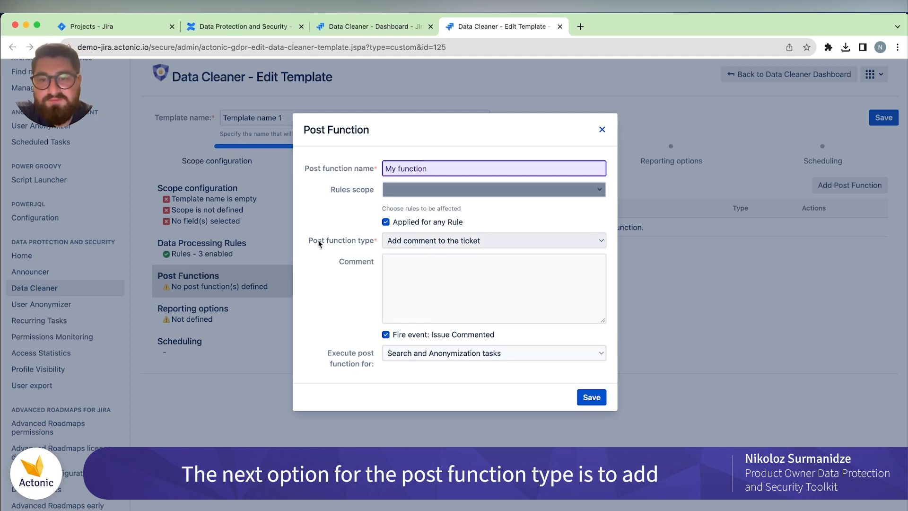
Switch the post function type to Add labels to the ticket and enable Send notification
{"action": "left_click", "coordinate": [446, 241]}
{"action": "left_click", "coordinate": [444, 253]}
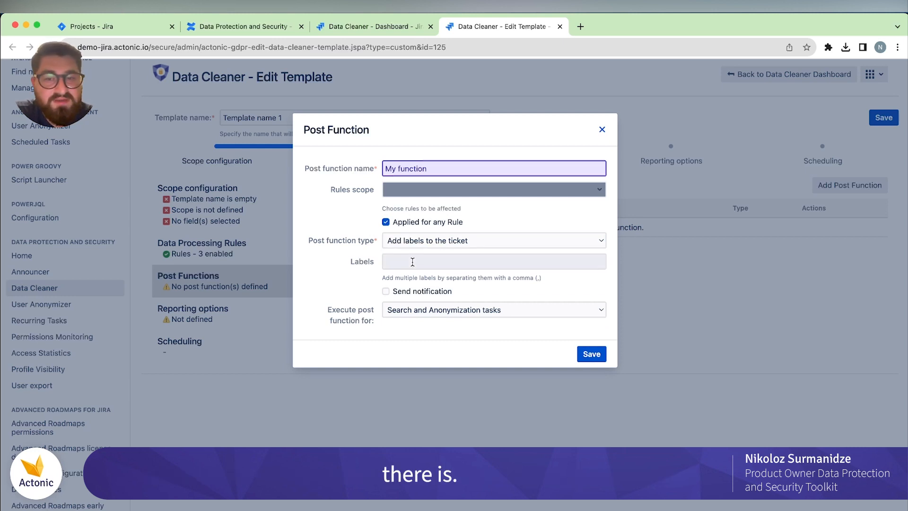
{"action": "left_click", "coordinate": [386, 292]}
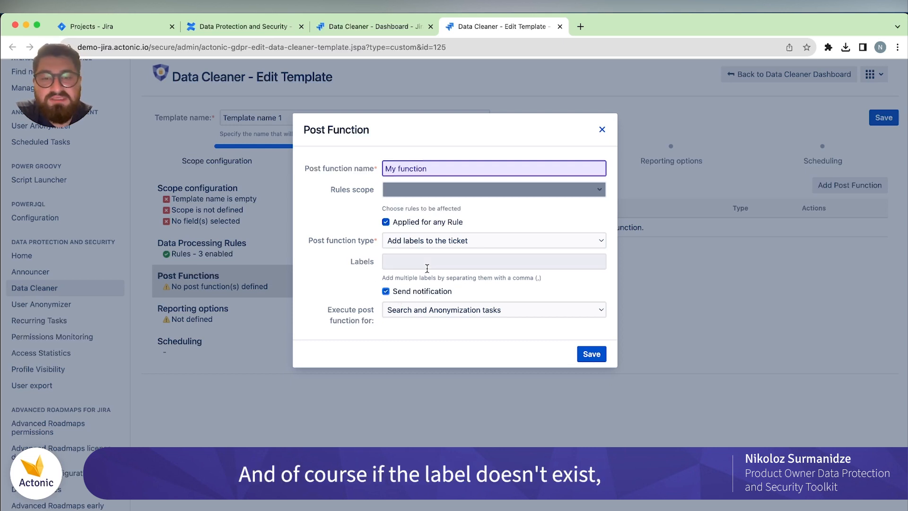
Try the Send email notification type with Component lead (if component not empty) as recipient, and close the post function without saving
{"action": "left_click", "coordinate": [448, 240]}
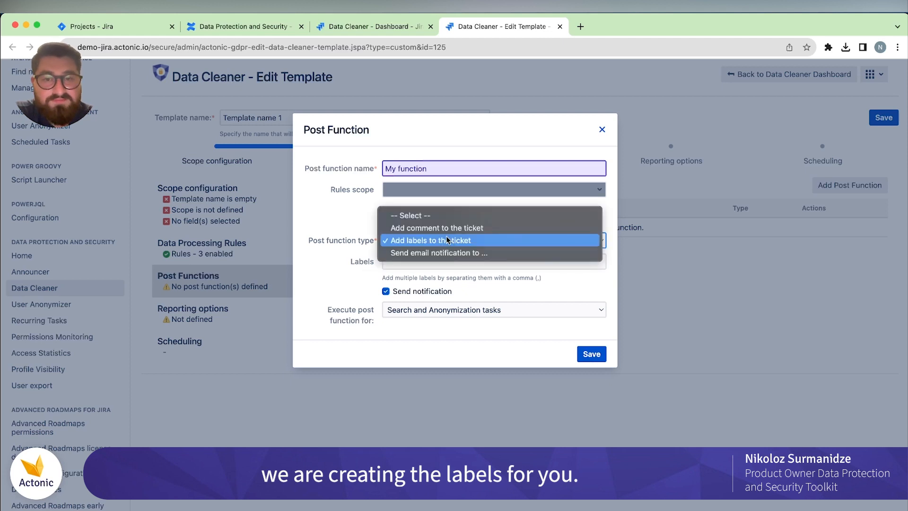
{"action": "left_click", "coordinate": [438, 253]}
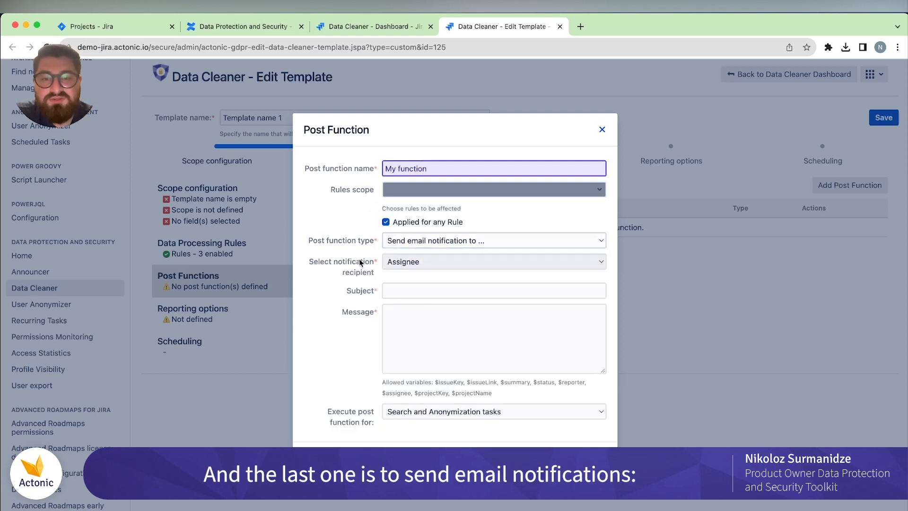
{"action": "left_click", "coordinate": [360, 263]}
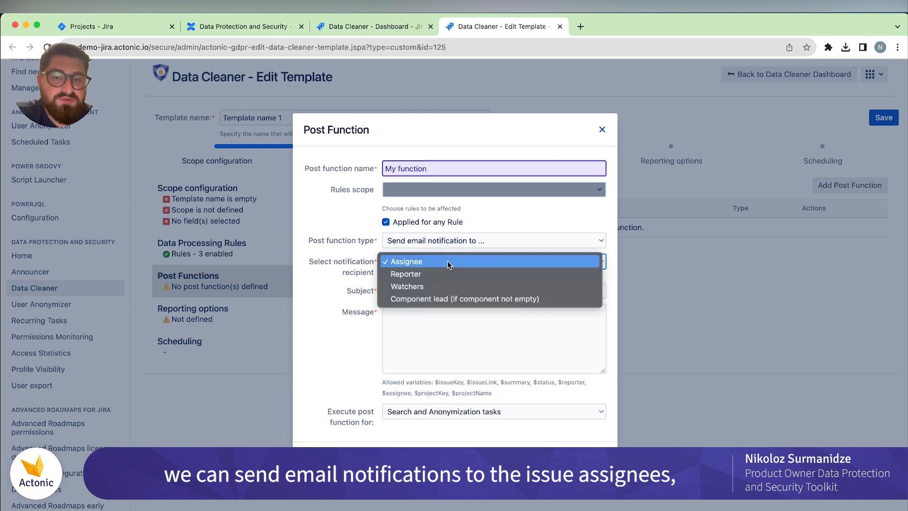
{"action": "left_click", "coordinate": [449, 261]}
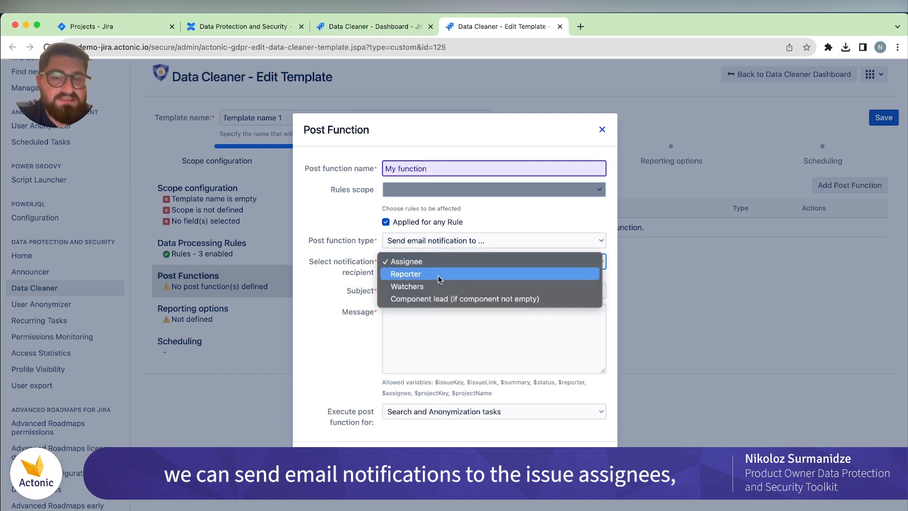
{"action": "left_click", "coordinate": [425, 300]}
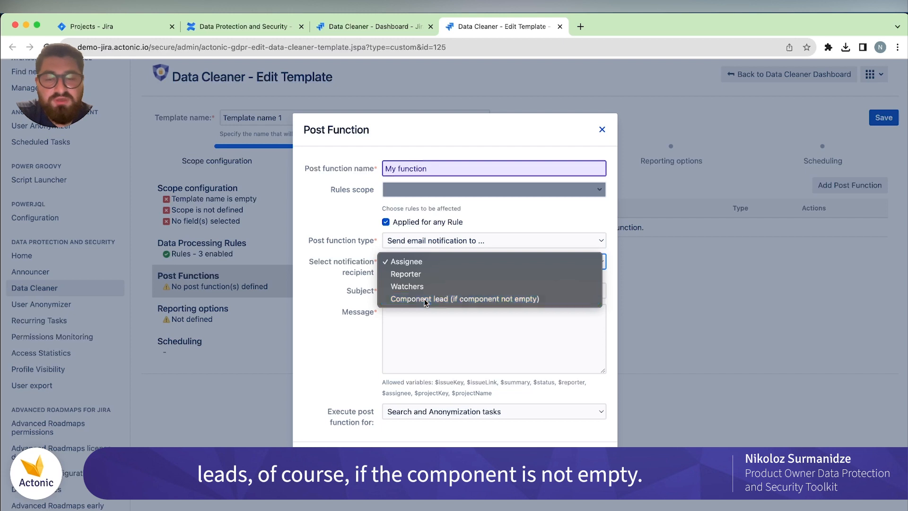
{"action": "left_click", "coordinate": [365, 297]}
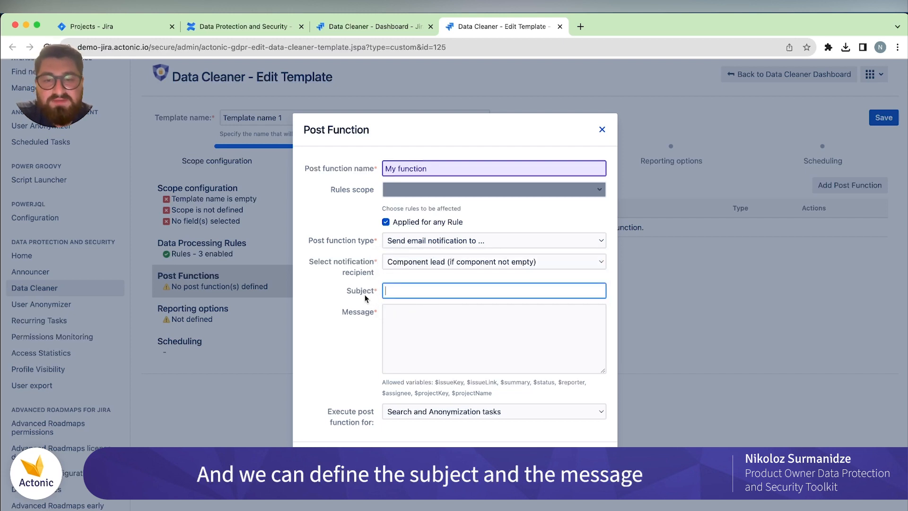
{"action": "left_click", "coordinate": [404, 313]}
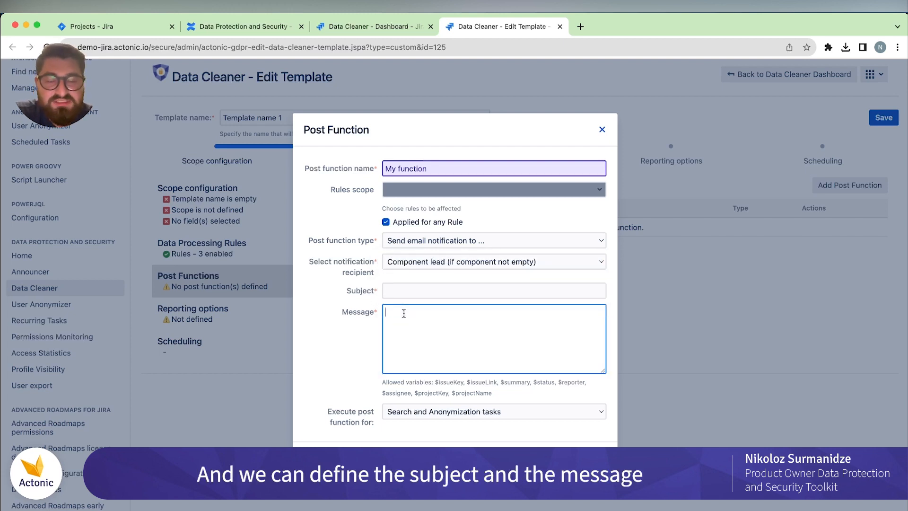
{"action": "left_click", "coordinate": [363, 337]}
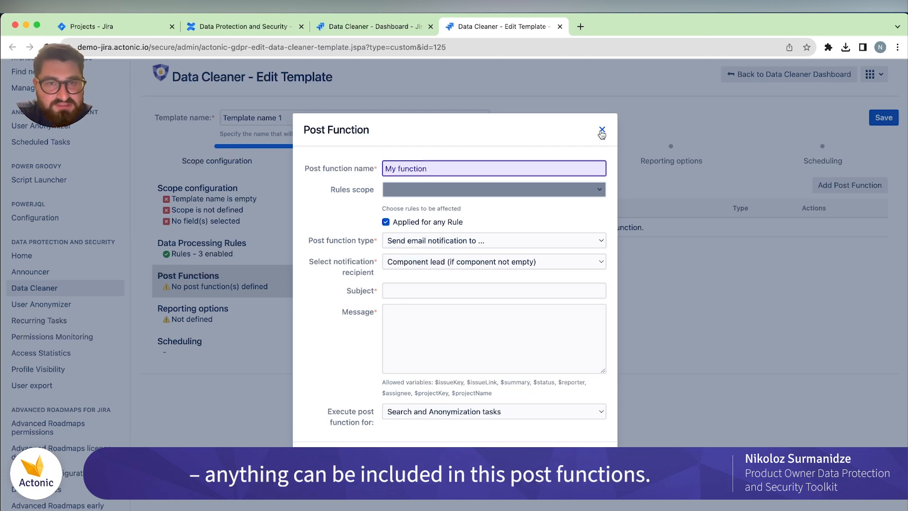
{"action": "left_click", "coordinate": [601, 132]}
In the reporting options, set the reporting type to Send Notification and enable sending statistics as an email attachment
{"action": "left_click", "coordinate": [262, 316]}
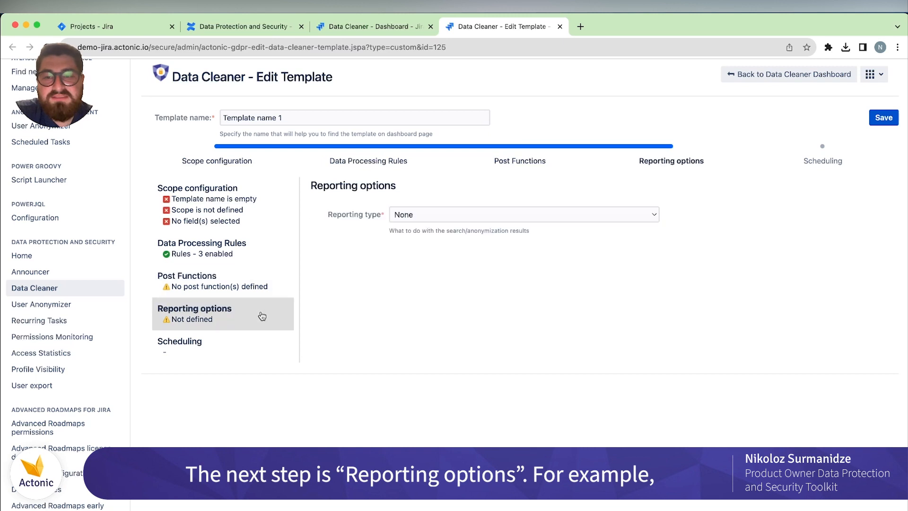
{"action": "left_click", "coordinate": [440, 220]}
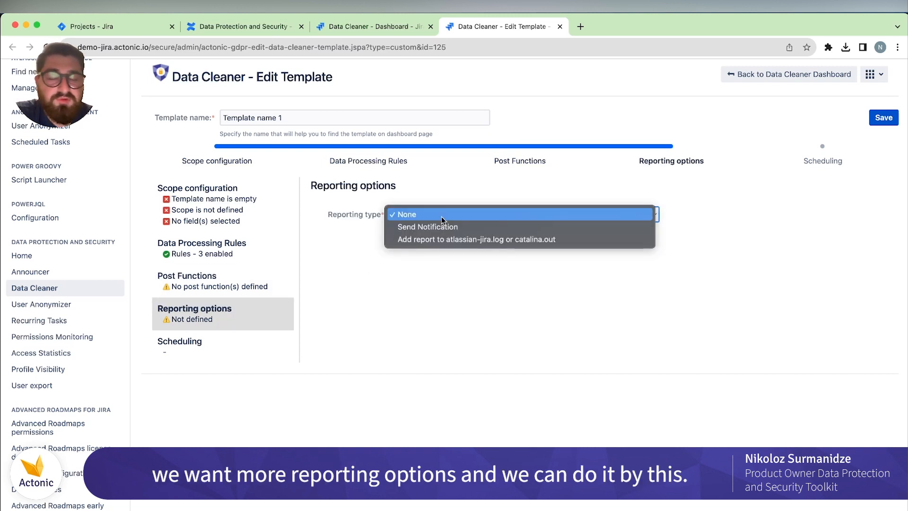
{"action": "left_click", "coordinate": [442, 229]}
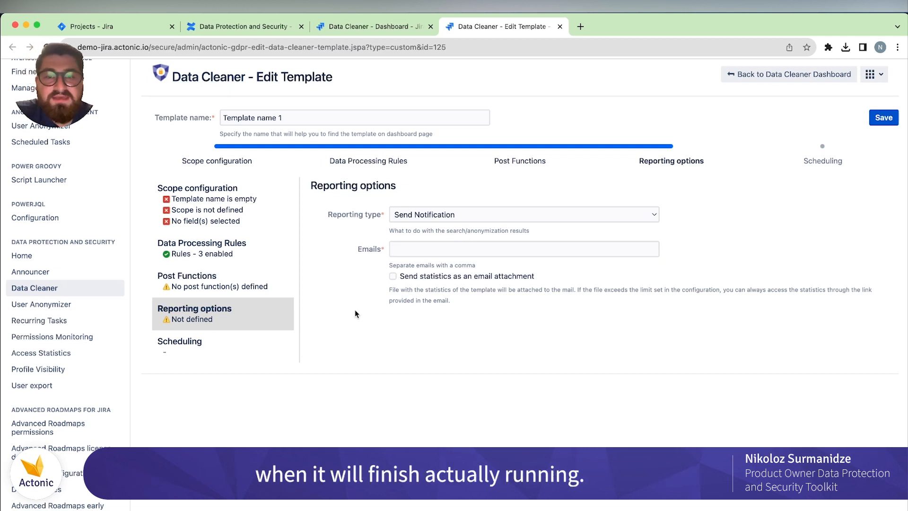
{"action": "left_click", "coordinate": [392, 276]}
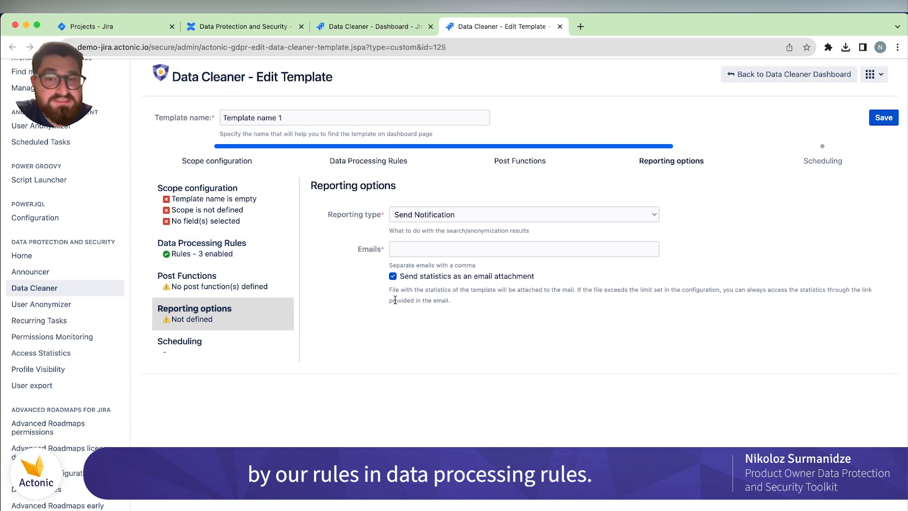
Change the reporting type to Add report to atlassian-jira.log or catalina.out
{"action": "left_click", "coordinate": [461, 221]}
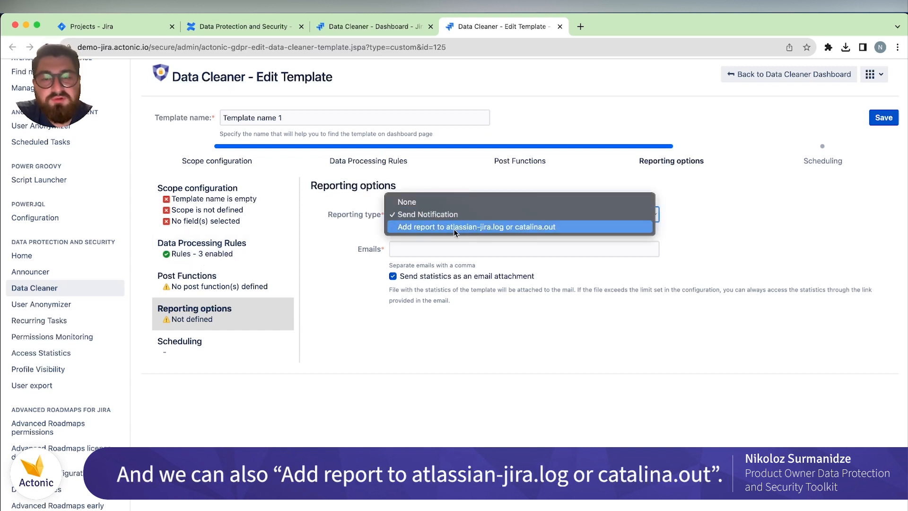
{"action": "left_click", "coordinate": [453, 227]}
{"action": "left_click", "coordinate": [442, 239]}
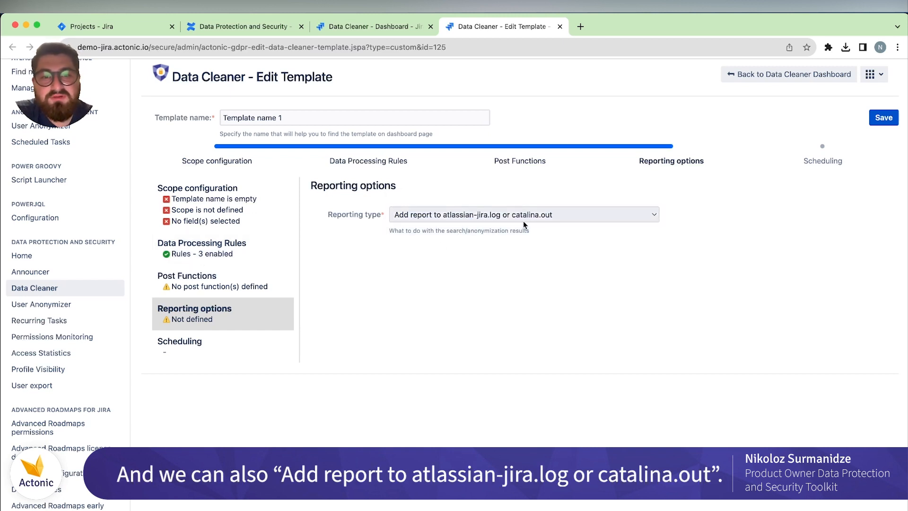
In the template's scheduling settings, enable execution by cron and set the task execution type to Anonymization
{"action": "left_click", "coordinate": [246, 351]}
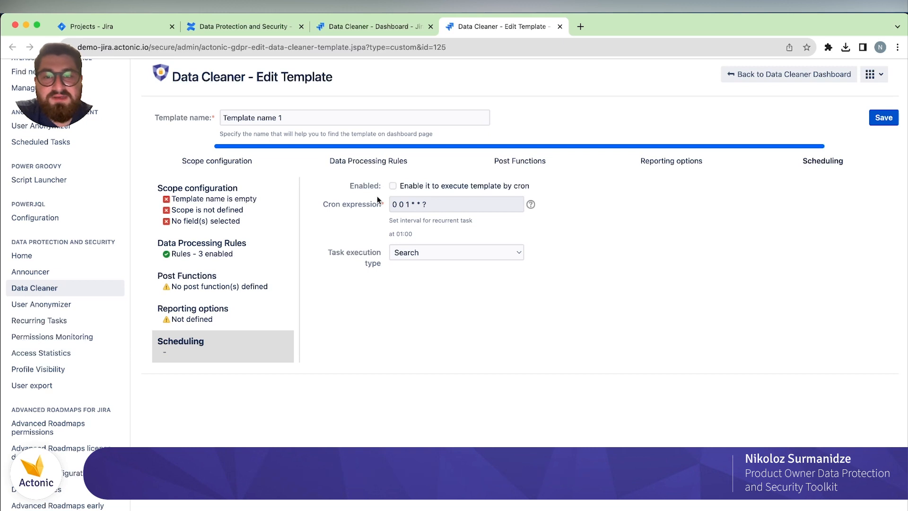
{"action": "left_click", "coordinate": [394, 187]}
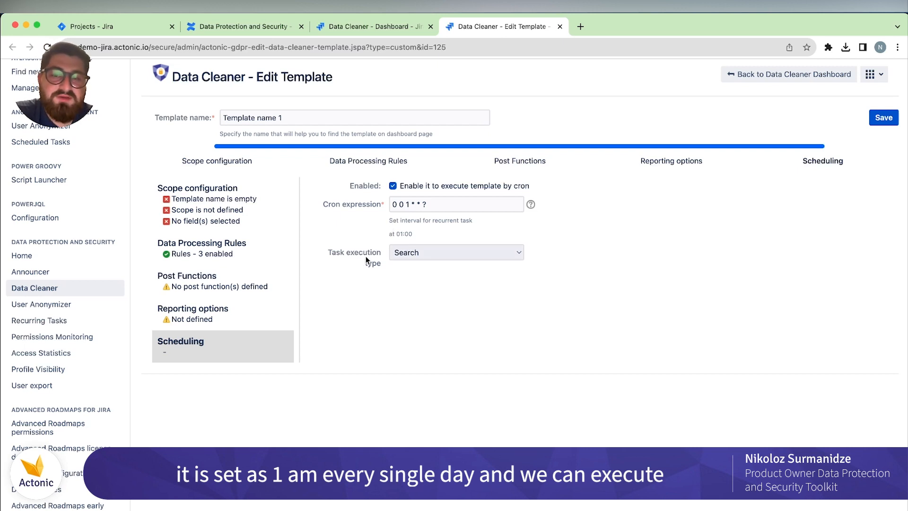
{"action": "left_click", "coordinate": [420, 253]}
{"action": "left_click", "coordinate": [422, 255]}
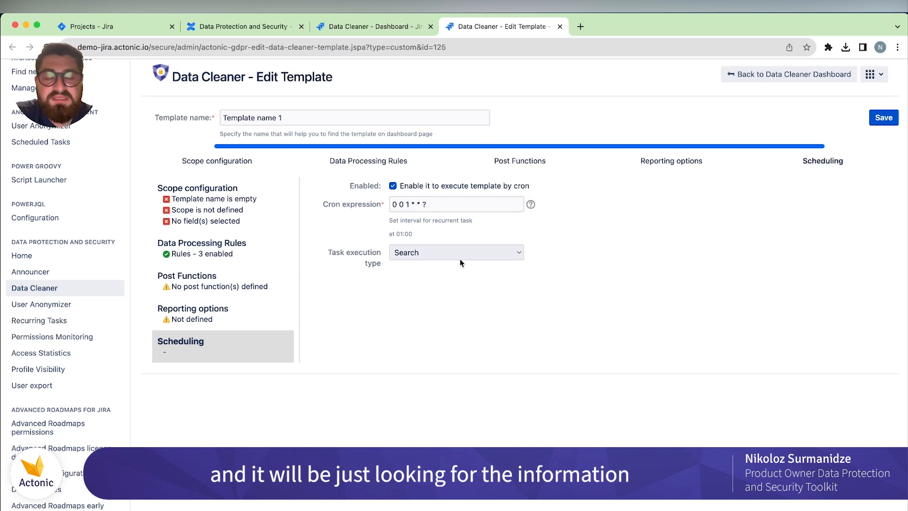
{"action": "left_click", "coordinate": [445, 256]}
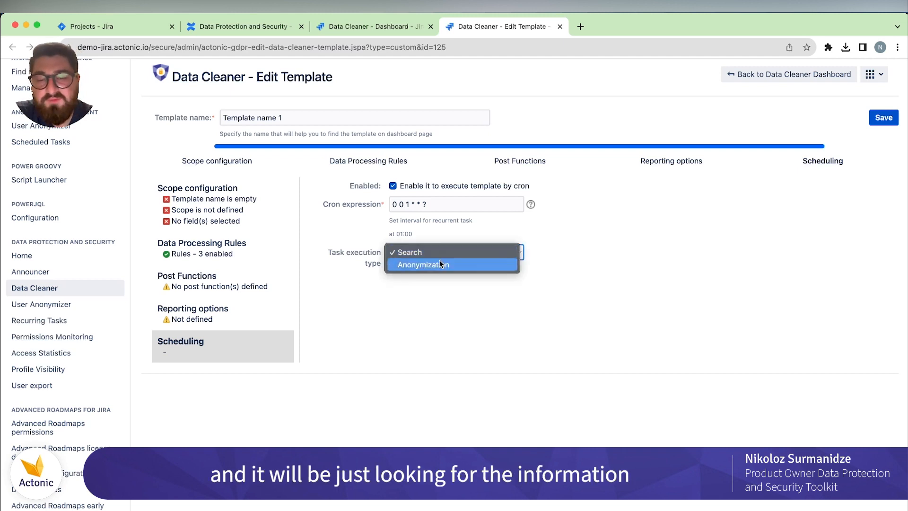
{"action": "left_click", "coordinate": [437, 263]}
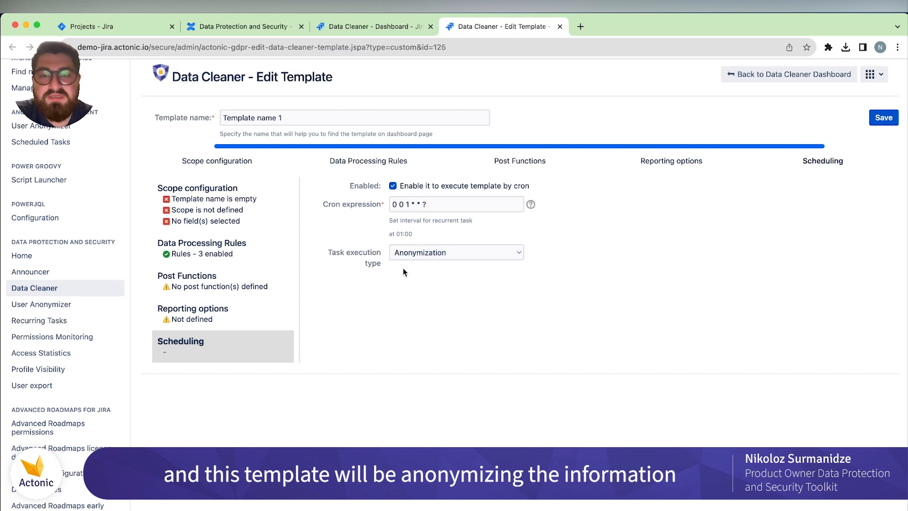
Disable execution by cron, save the template and dismiss the notification
{"action": "left_click", "coordinate": [439, 185]}
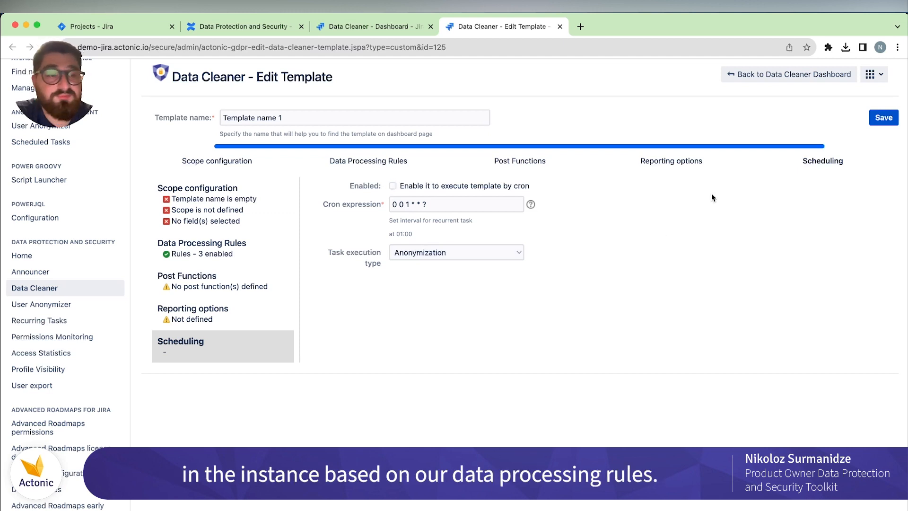
{"action": "left_click", "coordinate": [894, 114]}
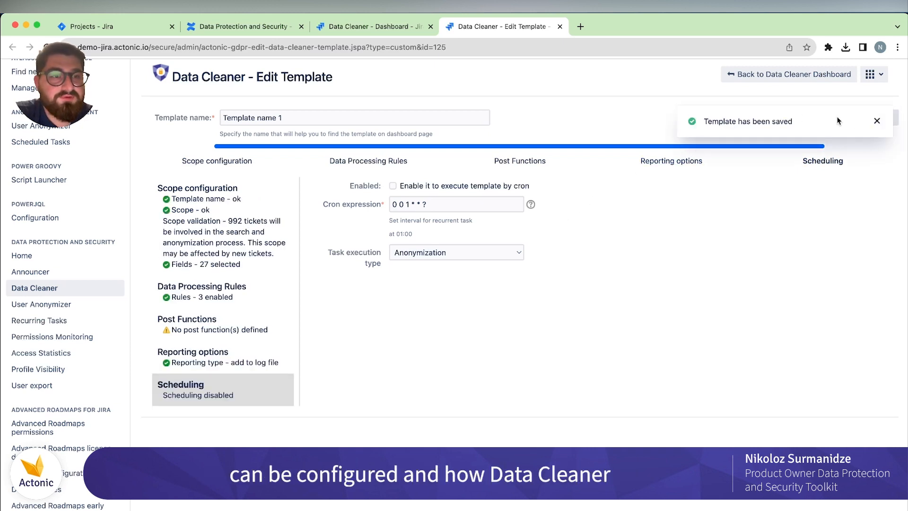
{"action": "left_click", "coordinate": [876, 121]}
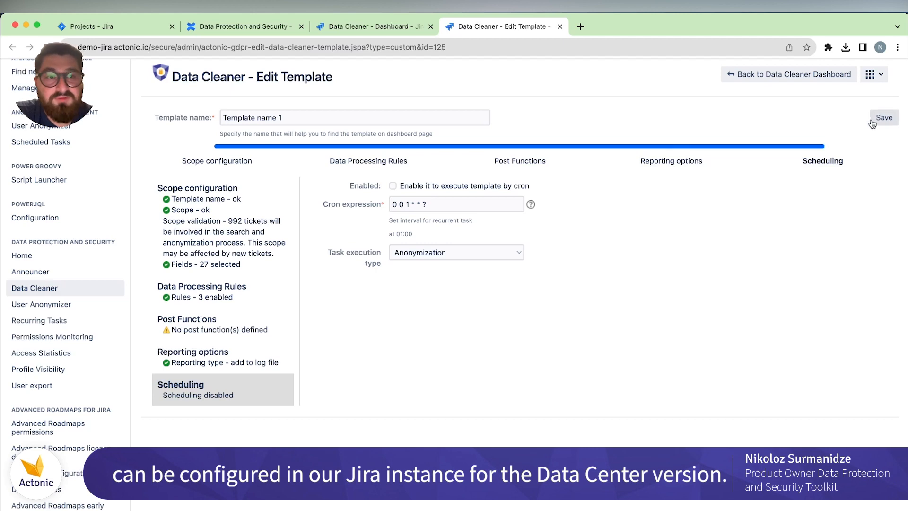
Return to the Data Cleaner dashboard and open the run history of the Test CC cleaner template
{"action": "left_click", "coordinate": [783, 80]}
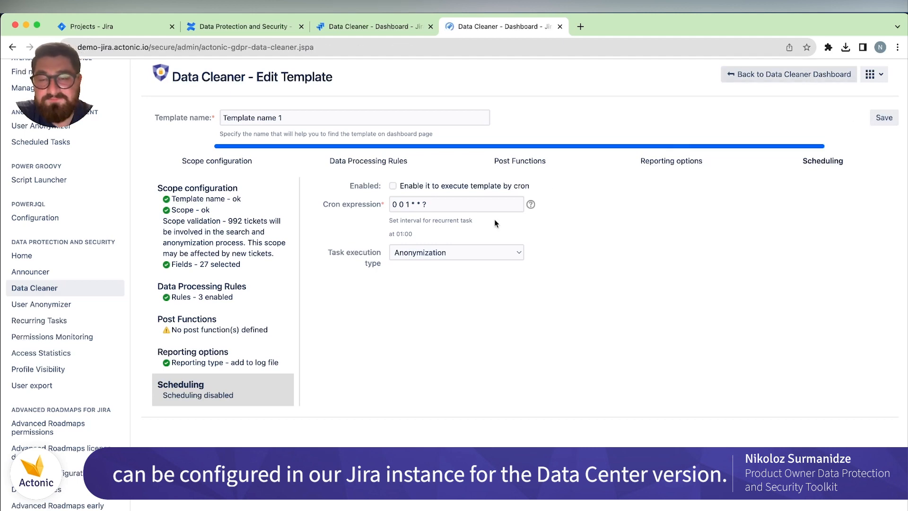
{"action": "scroll", "coordinate": [463, 345], "scroll_direction": "down", "scroll_amount": 3}
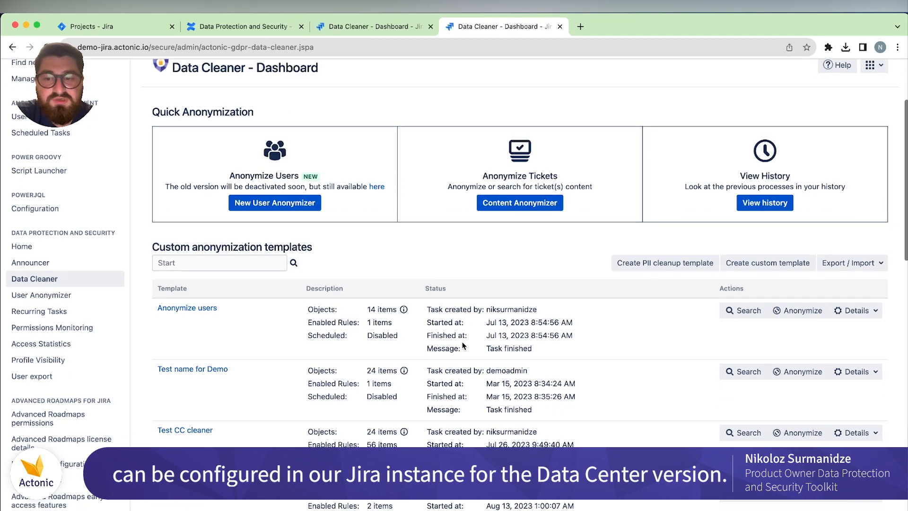
{"action": "scroll", "coordinate": [463, 345], "scroll_direction": "down", "scroll_amount": 3}
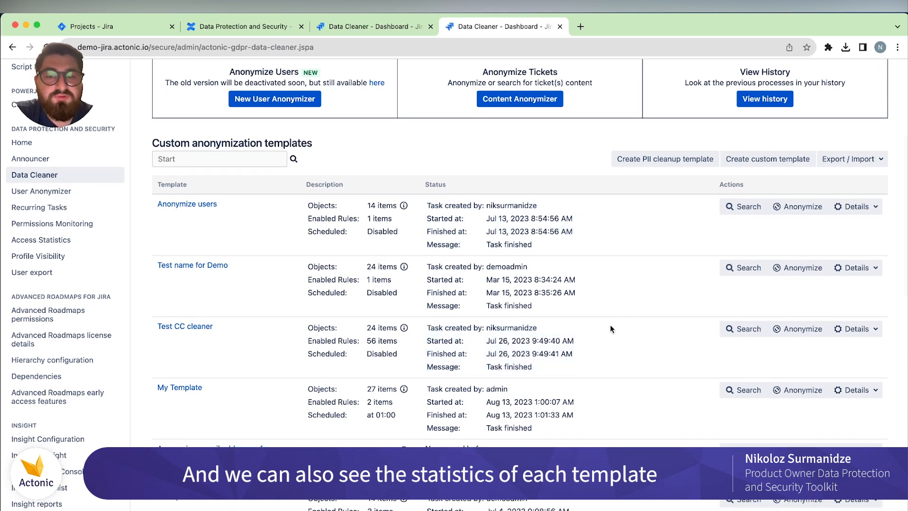
{"action": "left_click", "coordinate": [552, 345]}
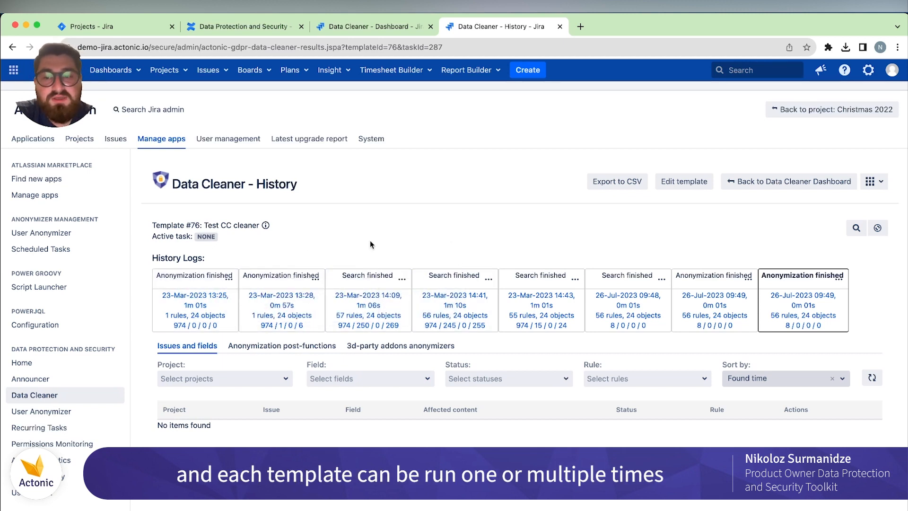
In the history logs, view the 23-Mar-2023 13:25 anonymization run and the 14:09 search run
{"action": "left_click", "coordinate": [202, 294]}
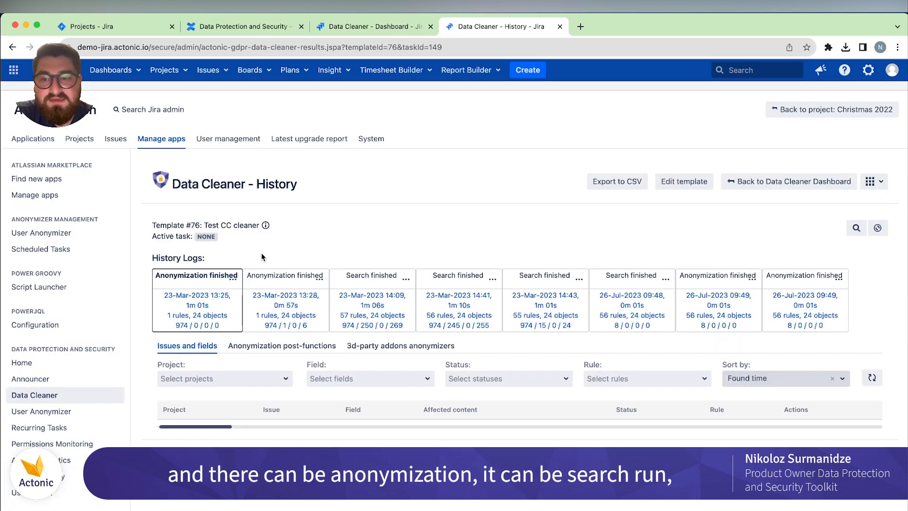
{"action": "scroll", "coordinate": [331, 274], "scroll_direction": "down", "scroll_amount": 1}
{"action": "left_click", "coordinate": [380, 254]}
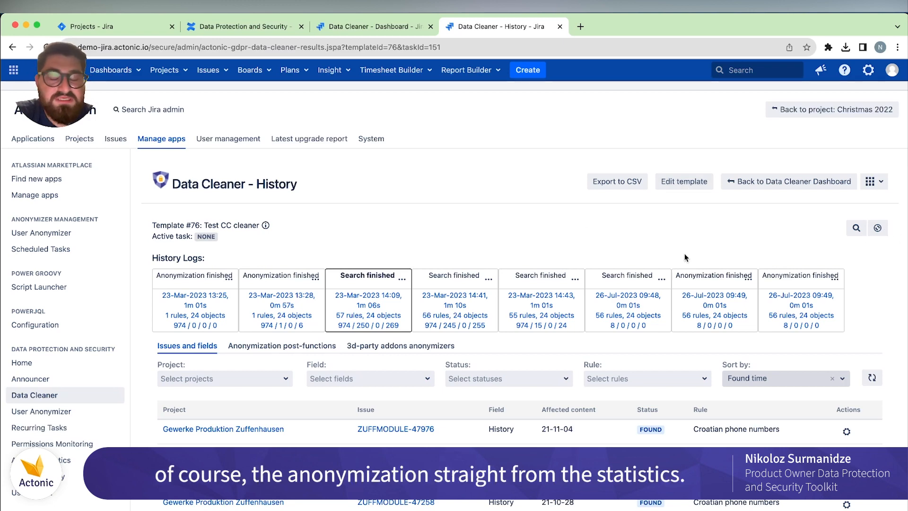
Examine the 14:09 search run's results, checking the project, issue, field, affected content, status and rule of the matches
{"action": "scroll", "coordinate": [432, 220], "scroll_direction": "down", "scroll_amount": 3}
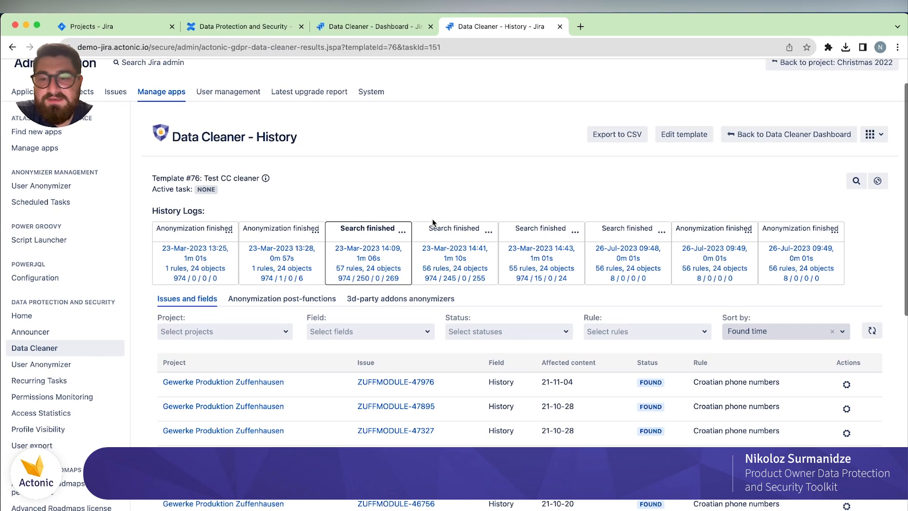
{"action": "mouse_move", "coordinate": [424, 208]}
{"action": "mouse_move", "coordinate": [391, 227]}
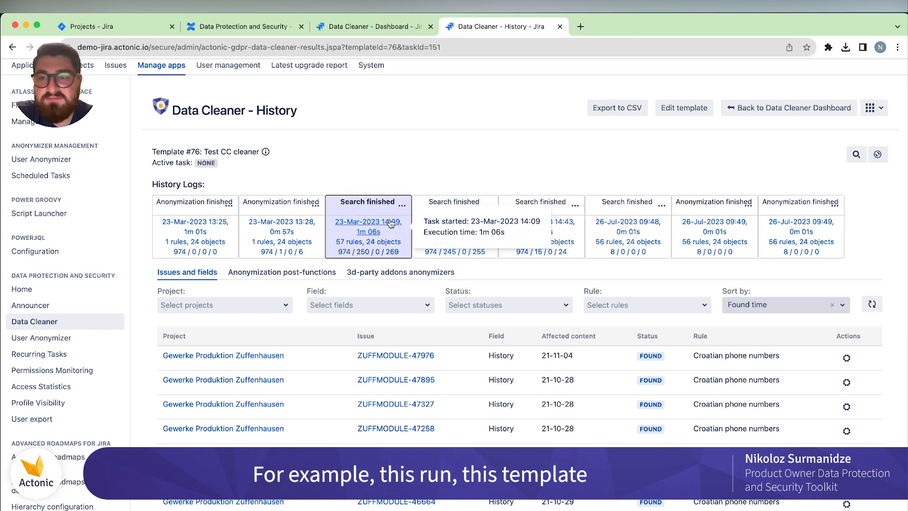
{"action": "scroll", "coordinate": [390, 223], "scroll_direction": "down", "scroll_amount": 1}
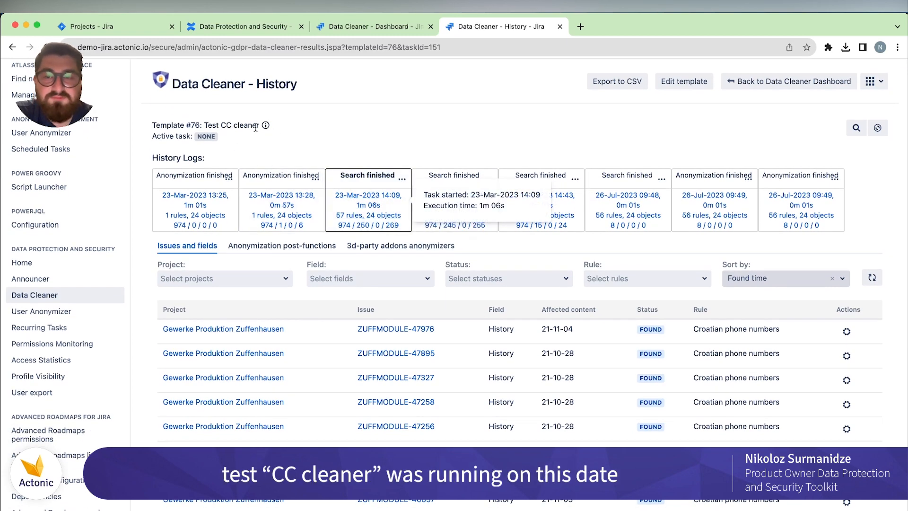
{"action": "scroll", "coordinate": [477, 208], "scroll_direction": "down", "scroll_amount": 2}
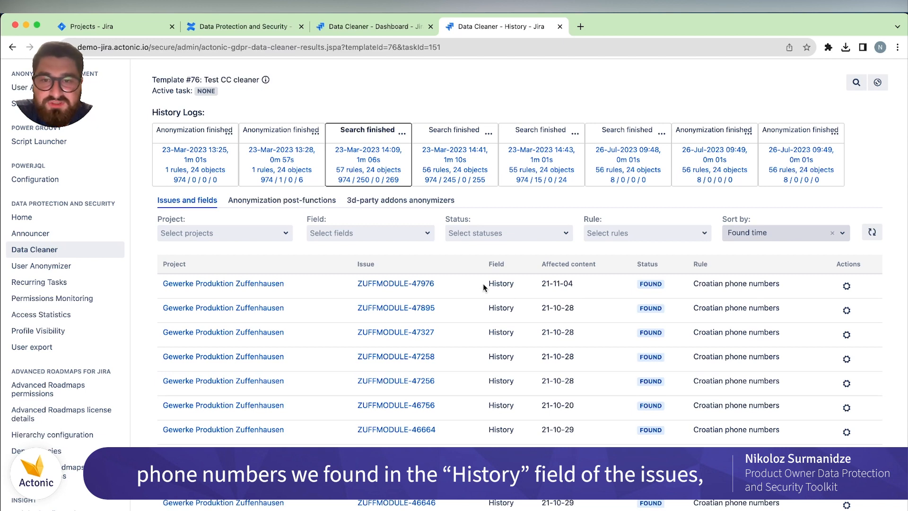
{"action": "left_click_drag", "start_coordinate": [342, 285], "coordinate": [434, 284]}
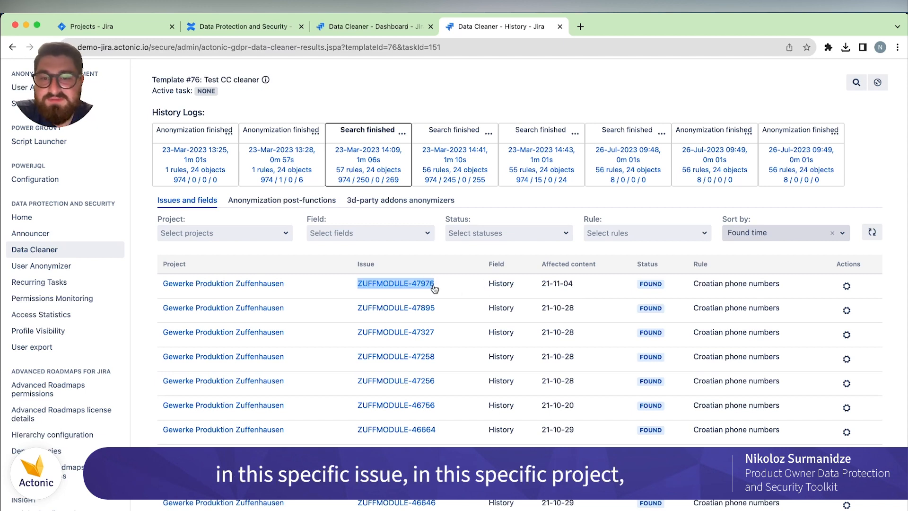
{"action": "left_click_drag", "start_coordinate": [316, 288], "coordinate": [155, 283]}
{"action": "left_click", "coordinate": [316, 290]}
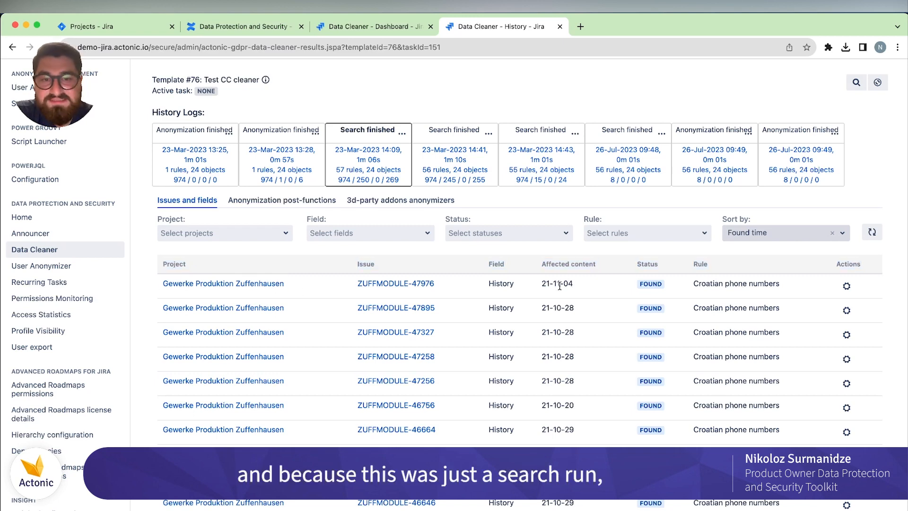
{"action": "scroll", "coordinate": [559, 286], "scroll_direction": "down", "scroll_amount": 3}
{"action": "scroll", "coordinate": [438, 221], "scroll_direction": "up", "scroll_amount": 5}
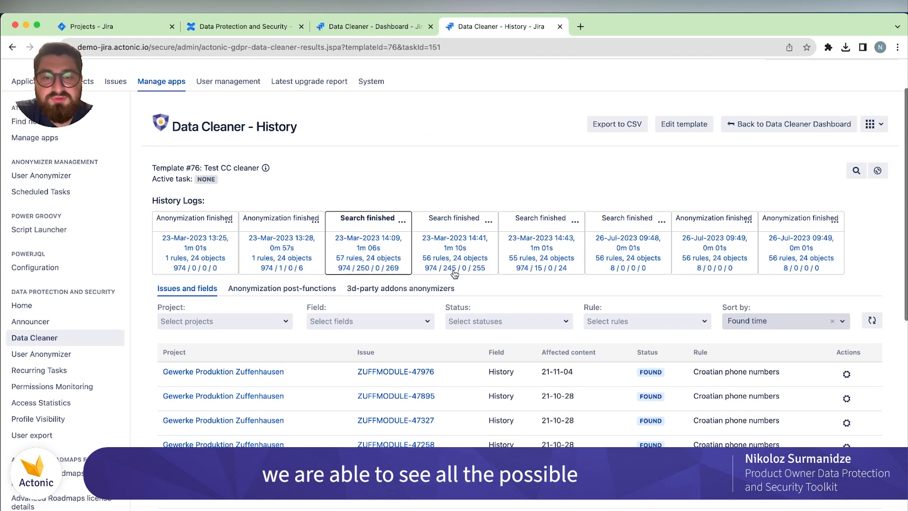
Review the results of the 23-Mar-2023 14:41 and 14:43 search runs, and reopen the 14:41 run
{"action": "left_click", "coordinate": [438, 220]}
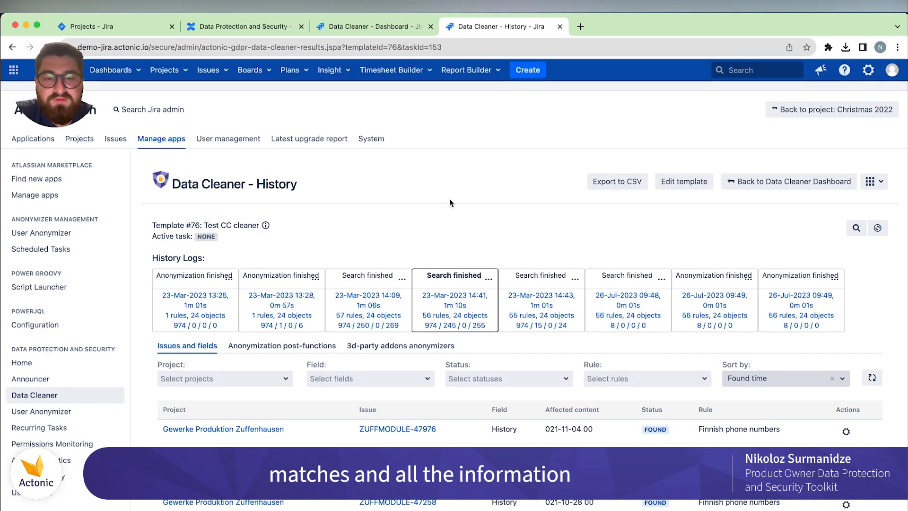
{"action": "left_click", "coordinate": [545, 282]}
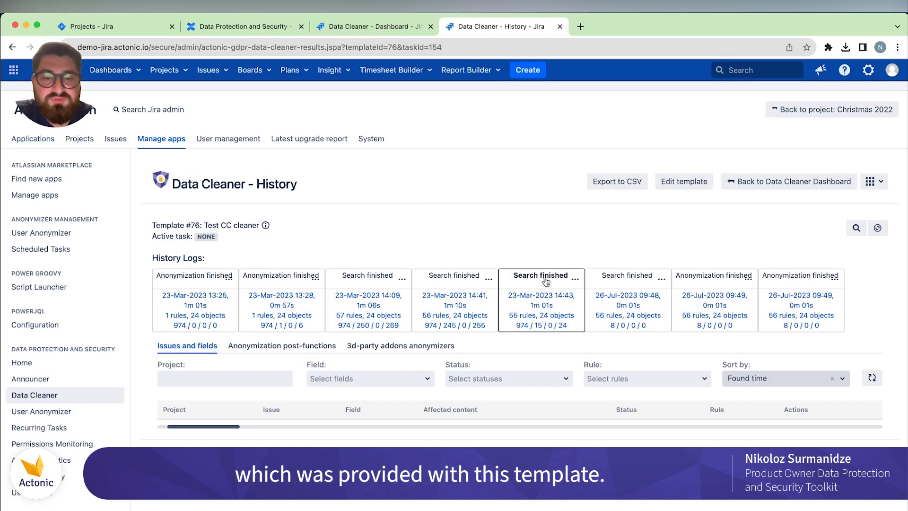
{"action": "scroll", "coordinate": [518, 427], "scroll_direction": "down", "scroll_amount": 2}
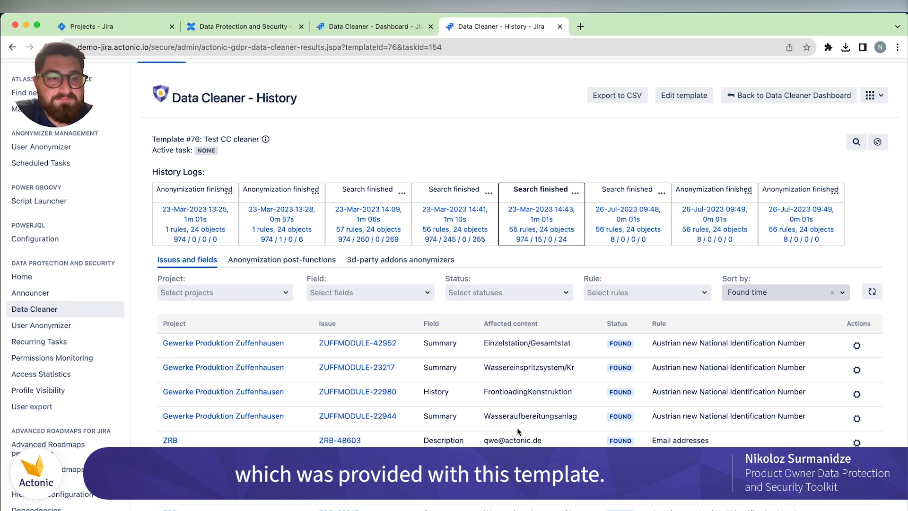
{"action": "scroll", "coordinate": [517, 427], "scroll_direction": "up", "scroll_amount": 1}
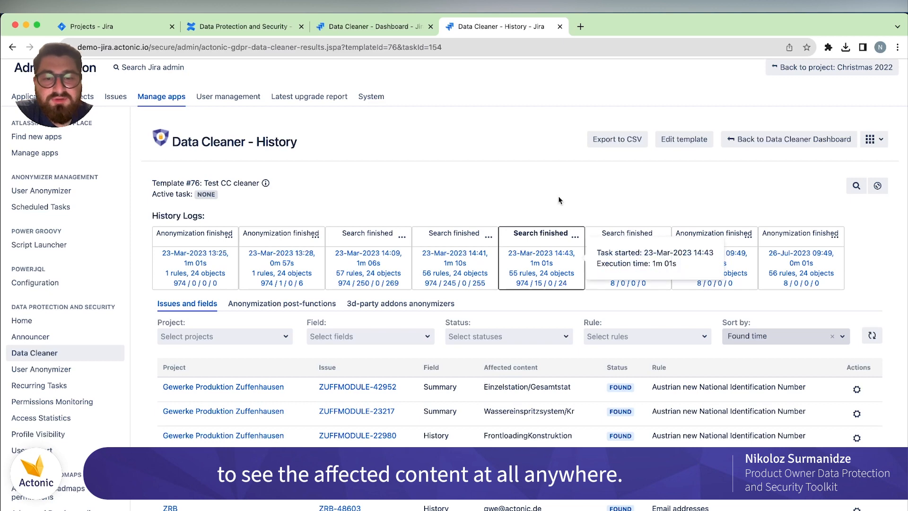
{"action": "left_click", "coordinate": [462, 240]}
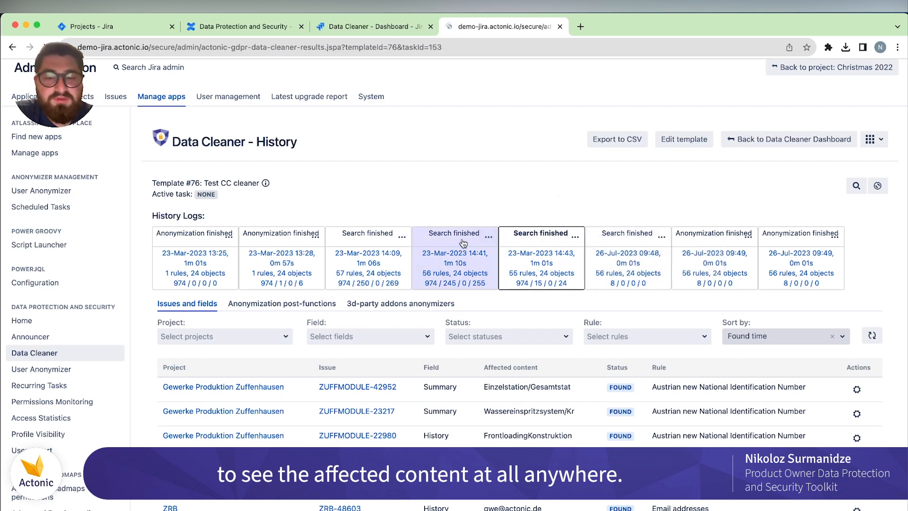